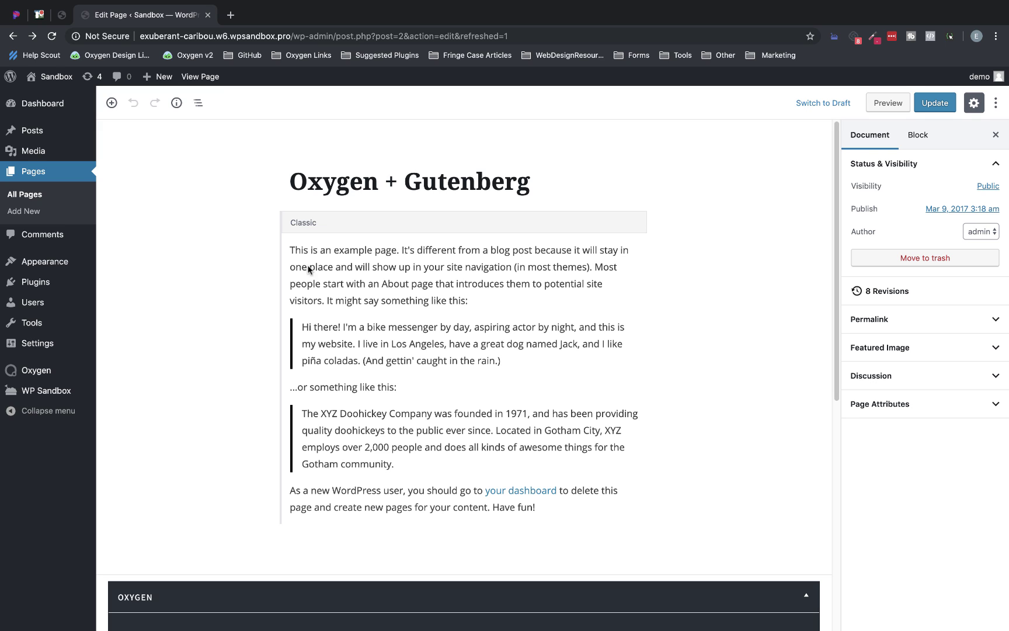
# - Browse the block inserter list, then dismiss it without adding any block
pyautogui.click(111, 103)
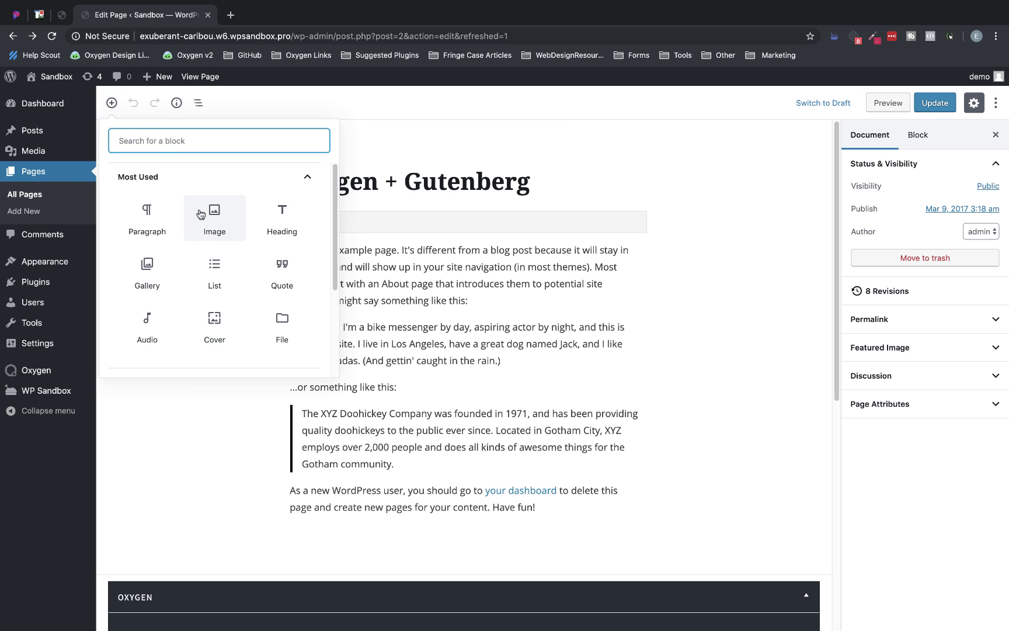
pyautogui.scroll(-5, 207, 210)
pyautogui.scroll(5, 202, 222)
pyautogui.click(900, 462)
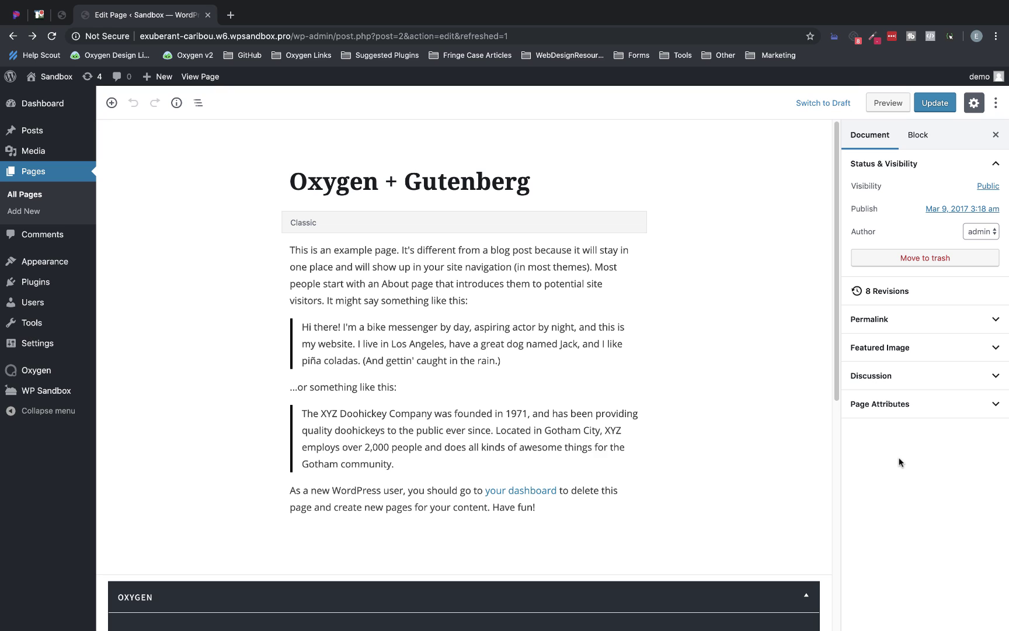
pyautogui.moveTo(95, 376)
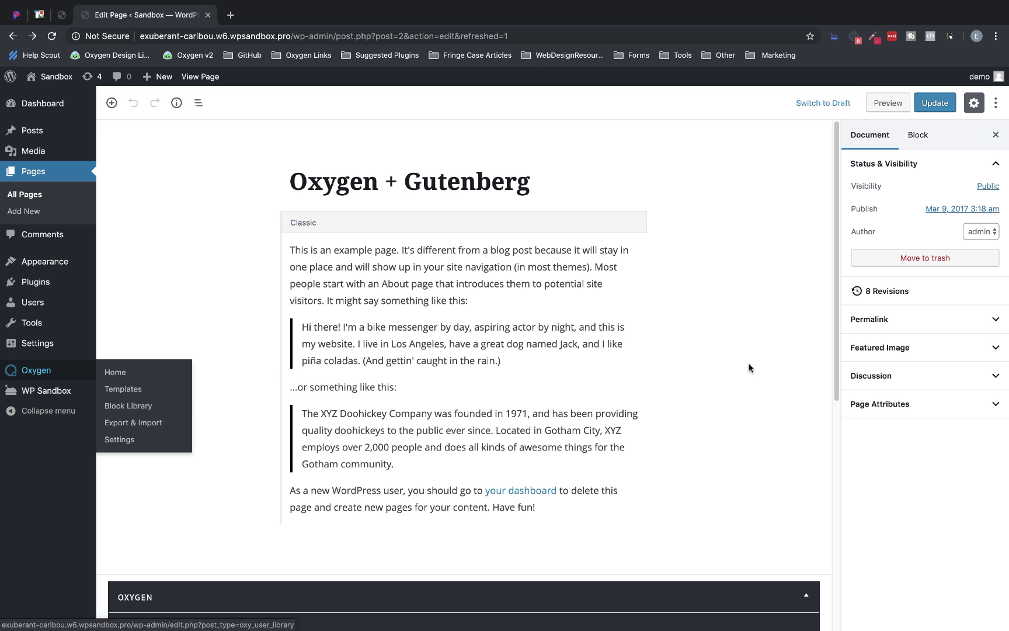
# - Launch the sample page in Oxygen using Edit with Oxygen from the meta box
pyautogui.scroll(-3, 810, 375)
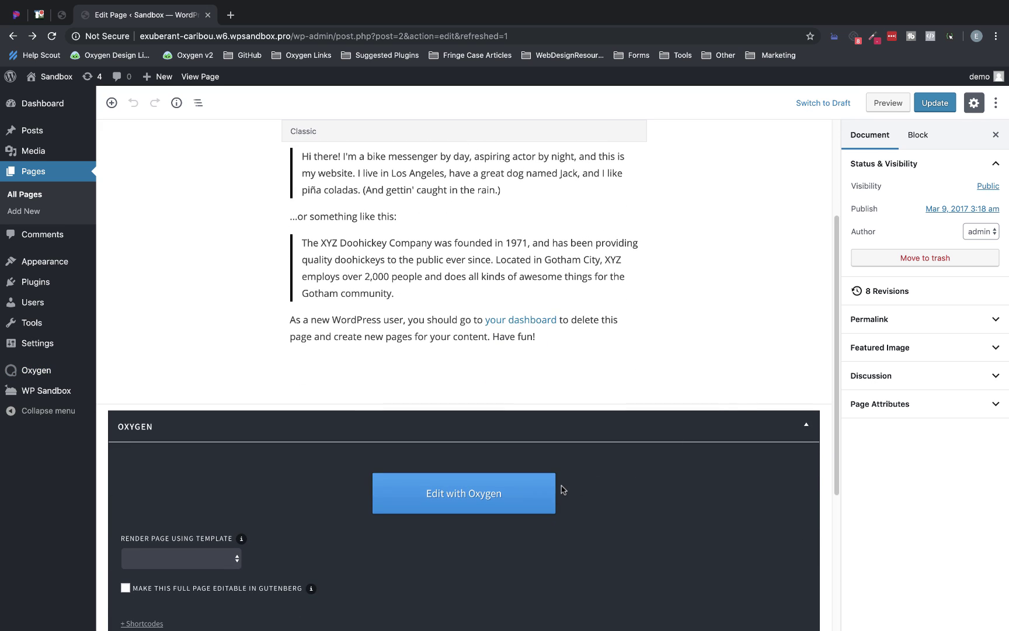
pyautogui.click(514, 490)
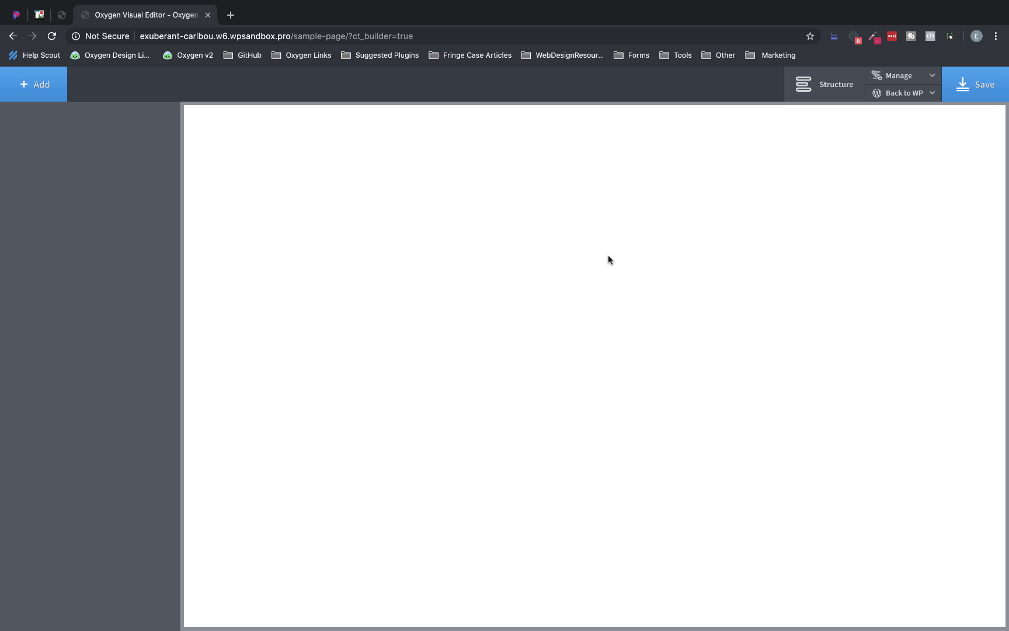
# - Insert the Atomic design set's Get Free License call-to-action section
pyautogui.click(41, 87)
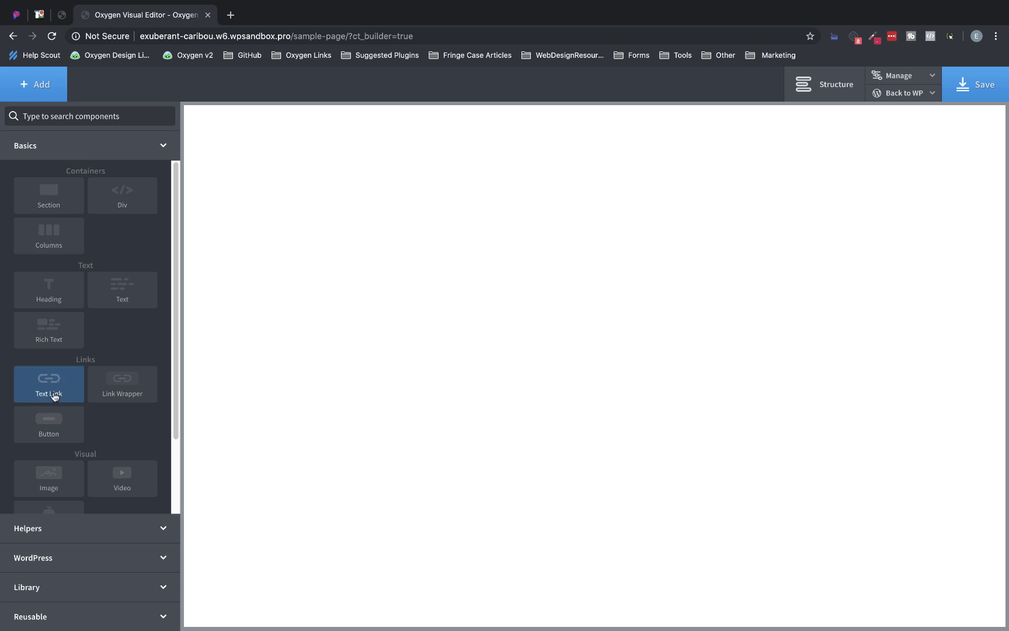
pyautogui.click(56, 588)
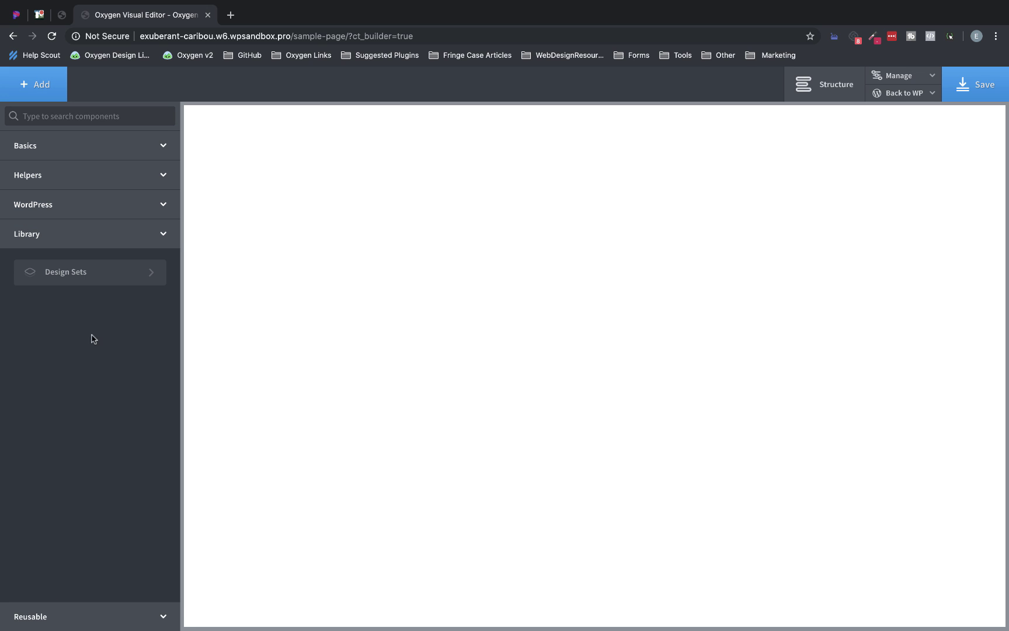
pyautogui.click(93, 283)
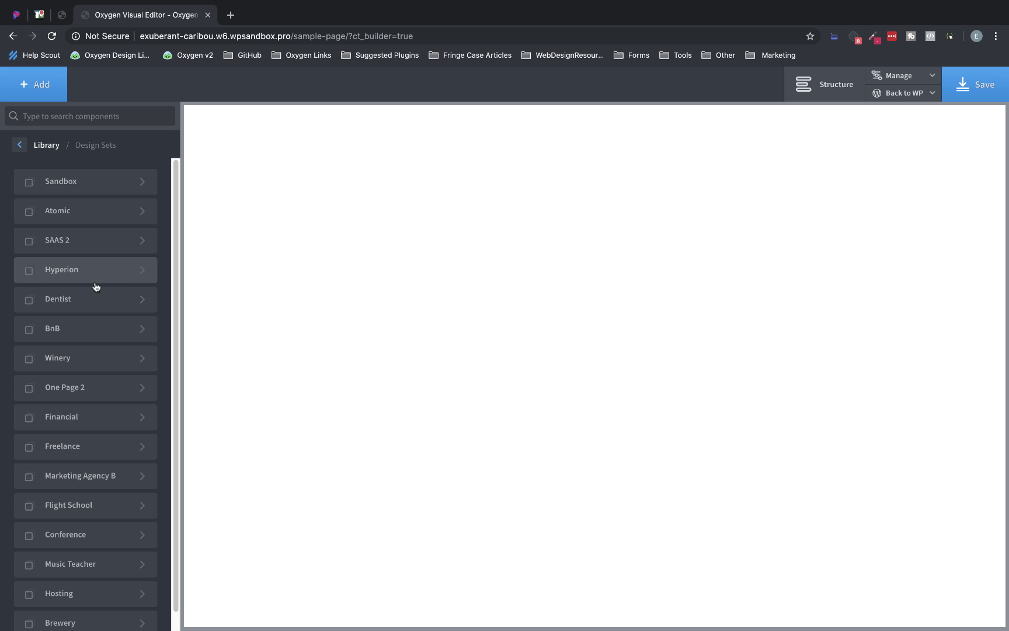
pyautogui.click(92, 217)
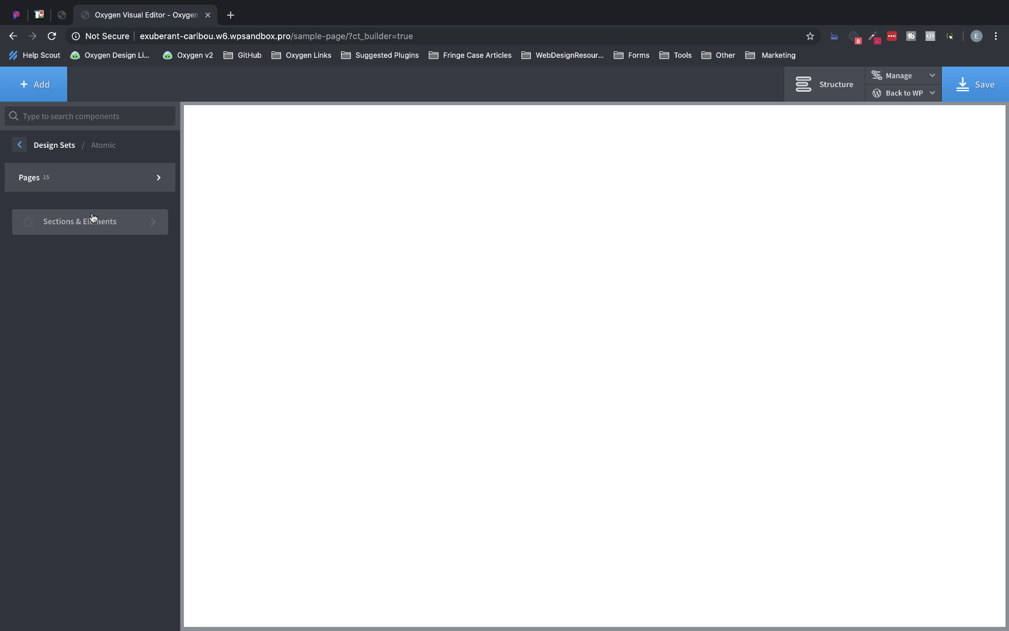
pyautogui.click(93, 219)
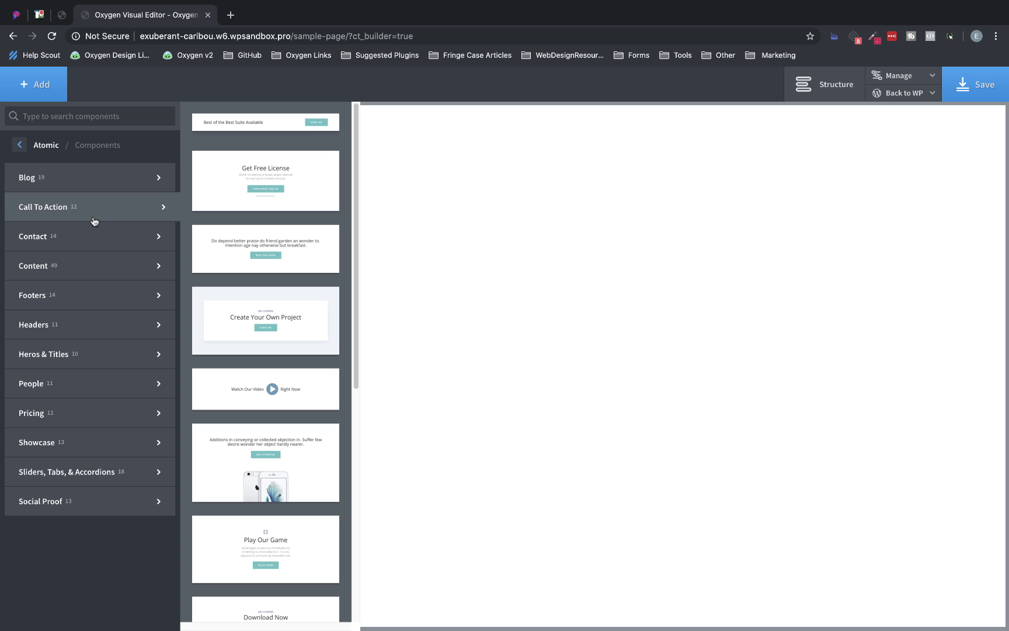
pyautogui.click(214, 203)
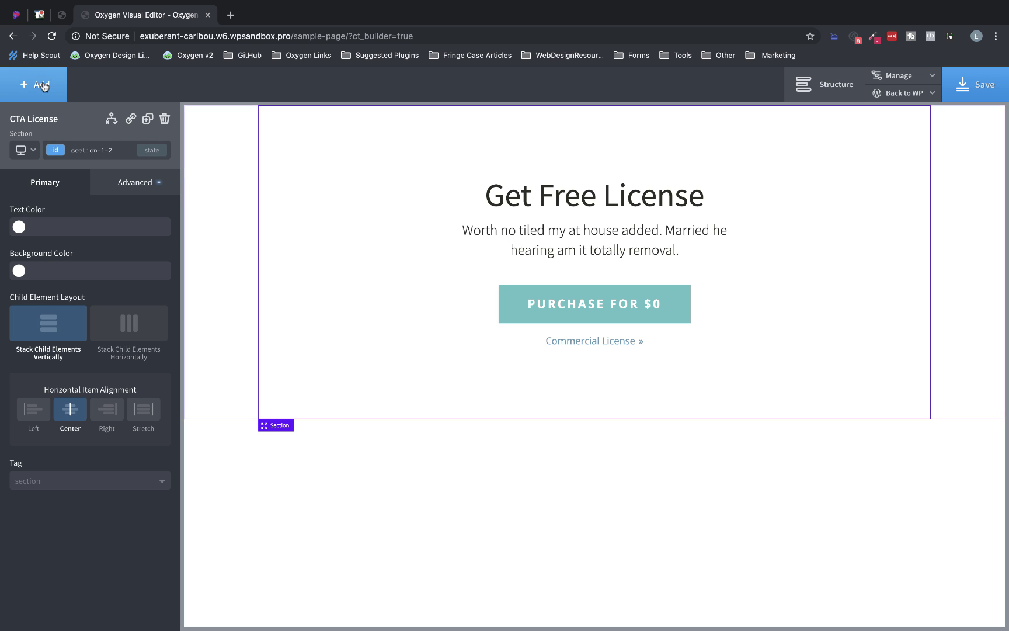
# - Add the Icon Block and Icons, Boxes and Content sections below it
pyautogui.click(40, 76)
pyautogui.moveTo(128, 265)
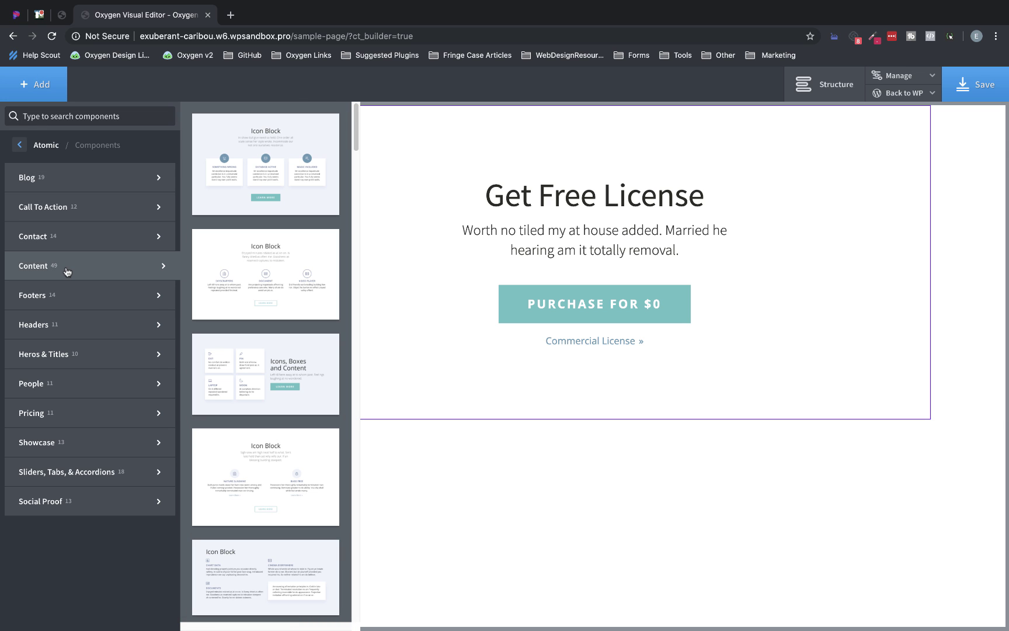
pyautogui.click(298, 172)
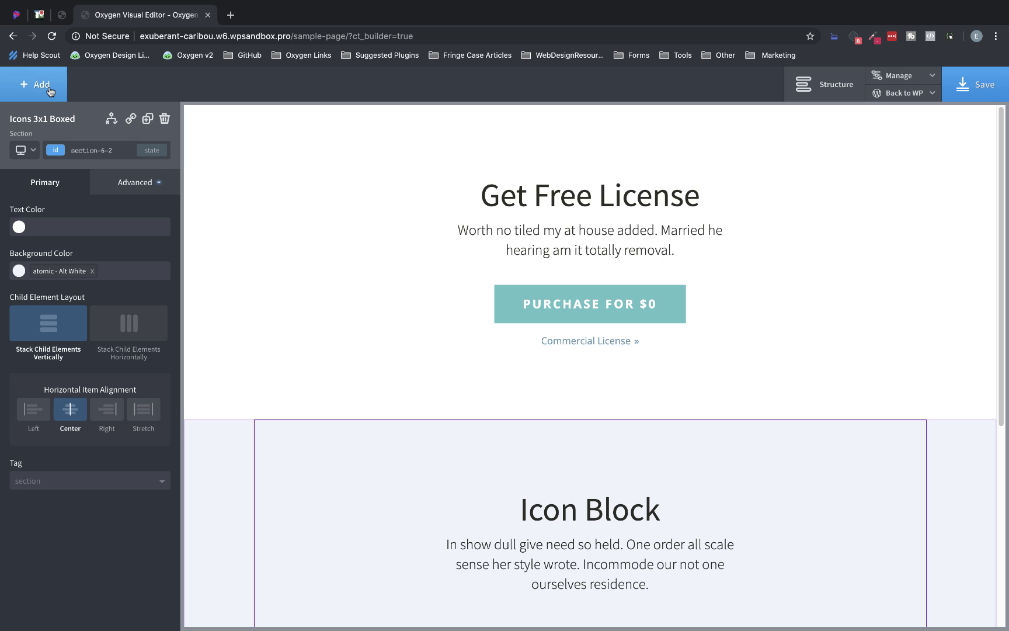
pyautogui.click(39, 84)
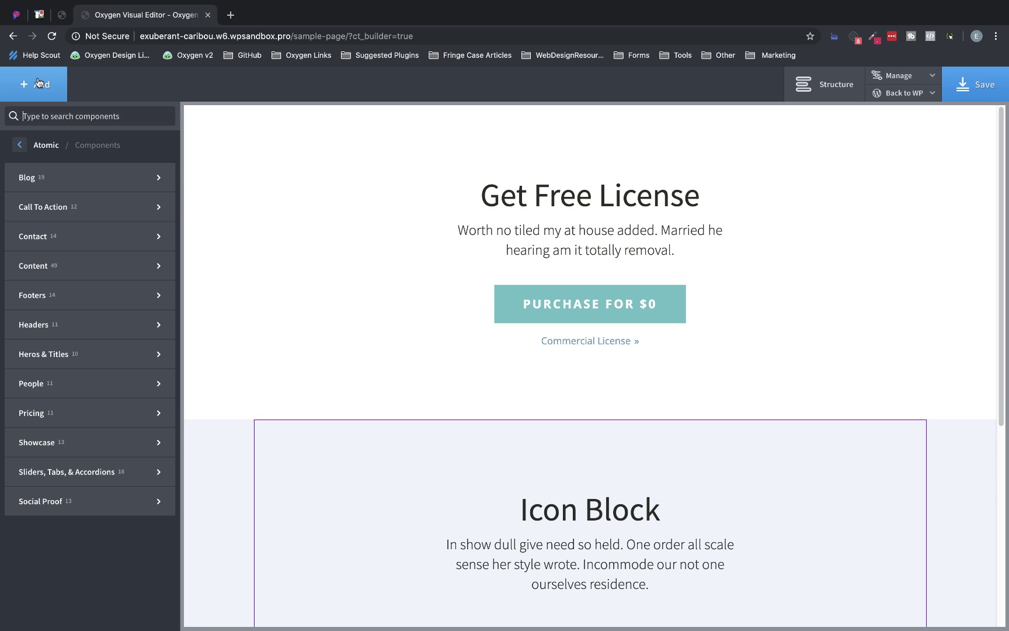
pyautogui.moveTo(58, 266)
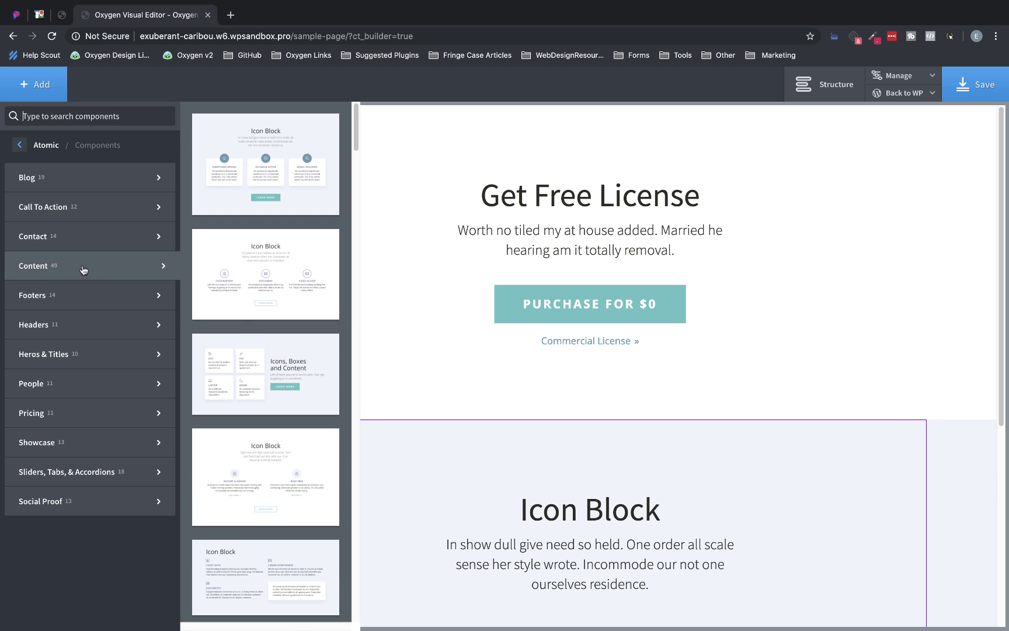
pyautogui.click(253, 344)
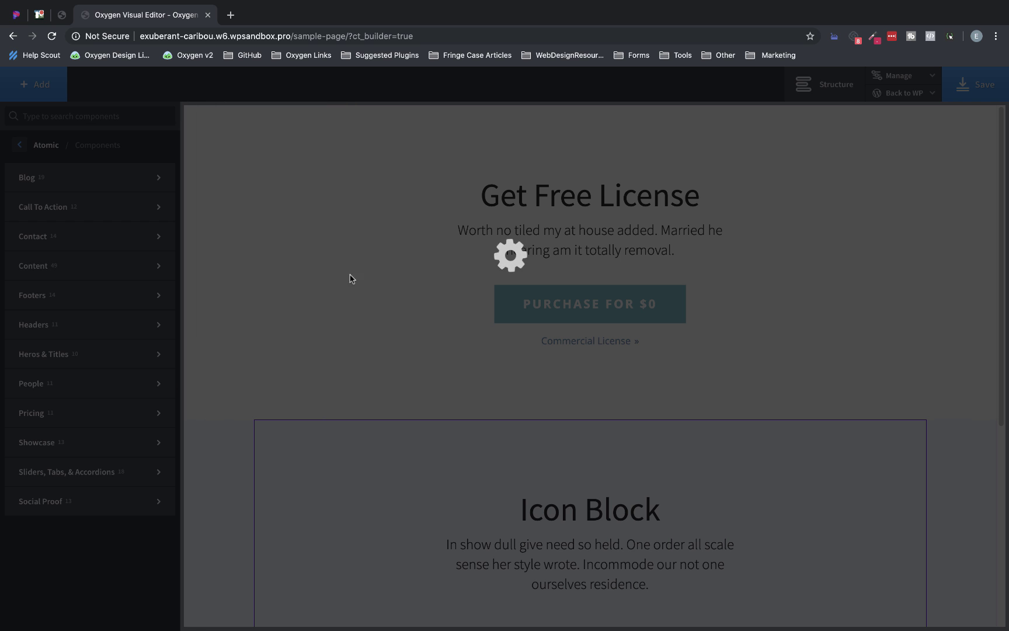
# - Review the three new sections on the canvas and save the page
pyautogui.scroll(8, 417, 252)
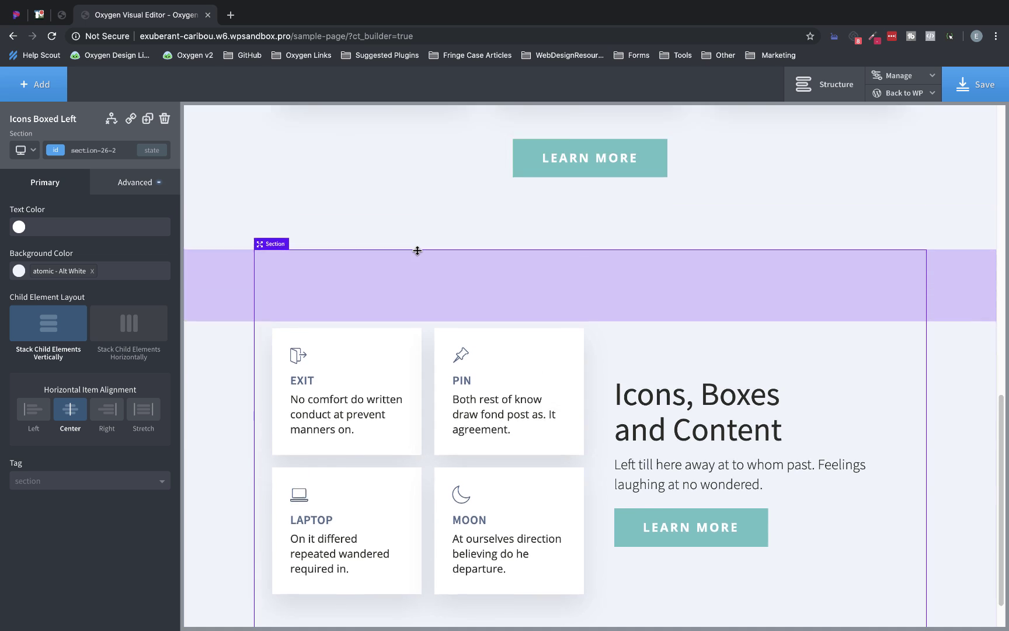
pyautogui.scroll(4, 417, 251)
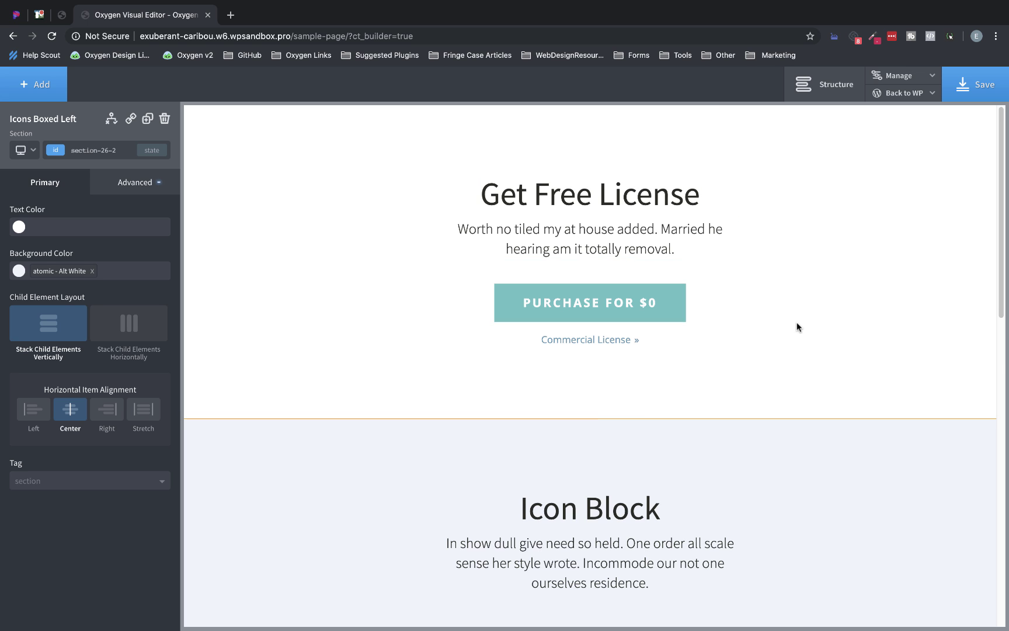
pyautogui.scroll(-6, 796, 326)
pyautogui.scroll(-5, 798, 325)
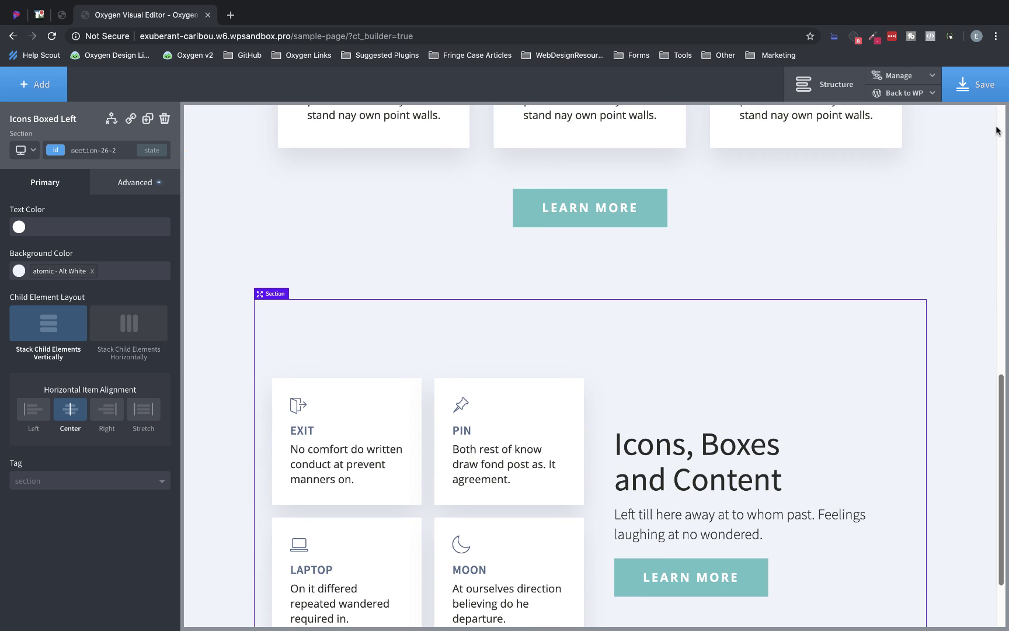
pyautogui.click(985, 86)
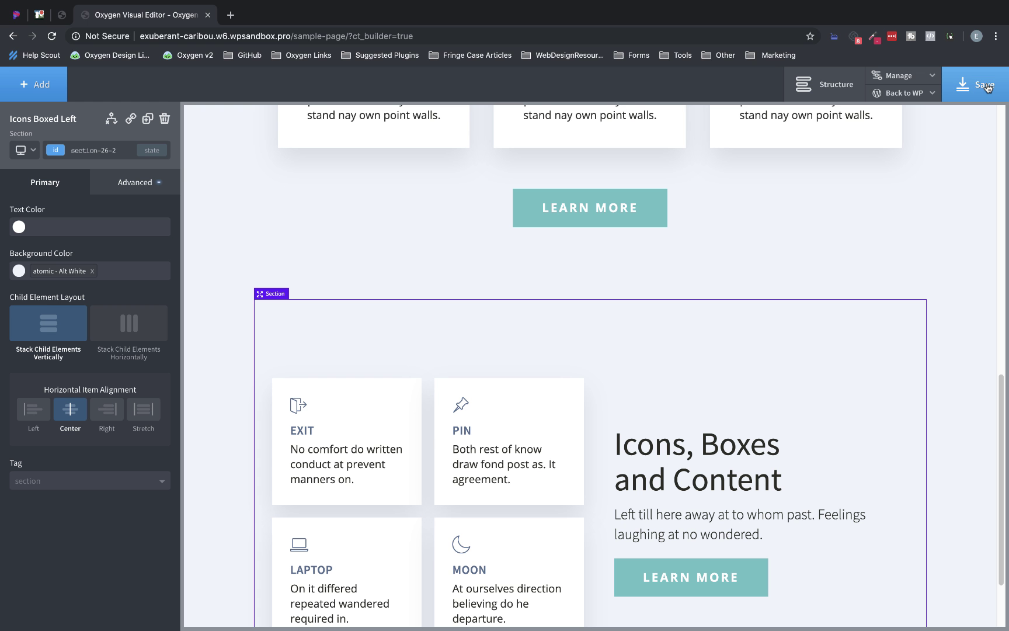
pyautogui.click(928, 93)
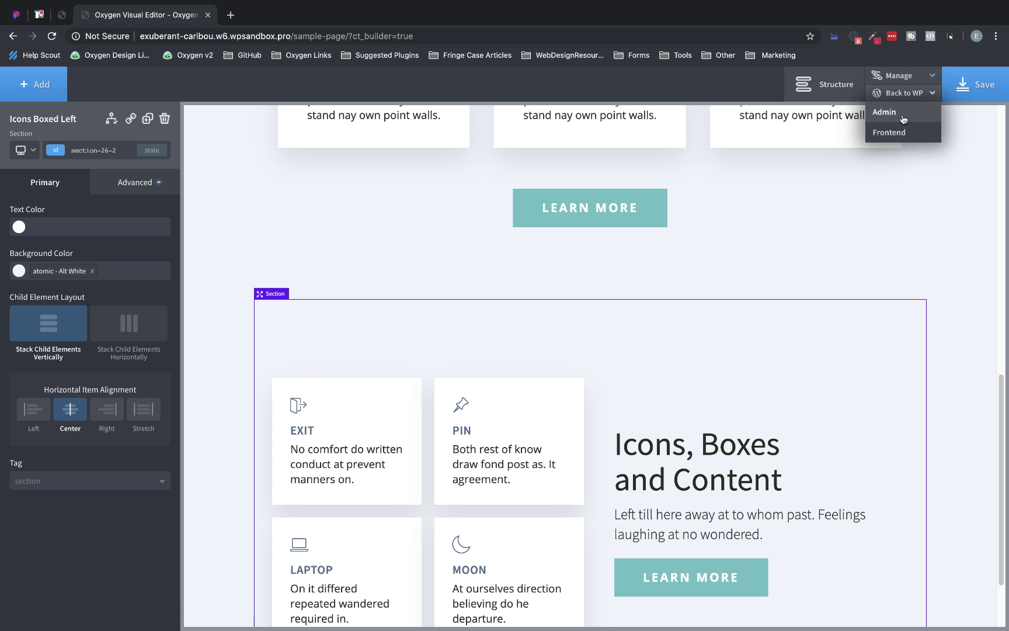
# - Return to WP Admin, enable 'Make this full page editable in Gutenberg', and update
pyautogui.click(902, 116)
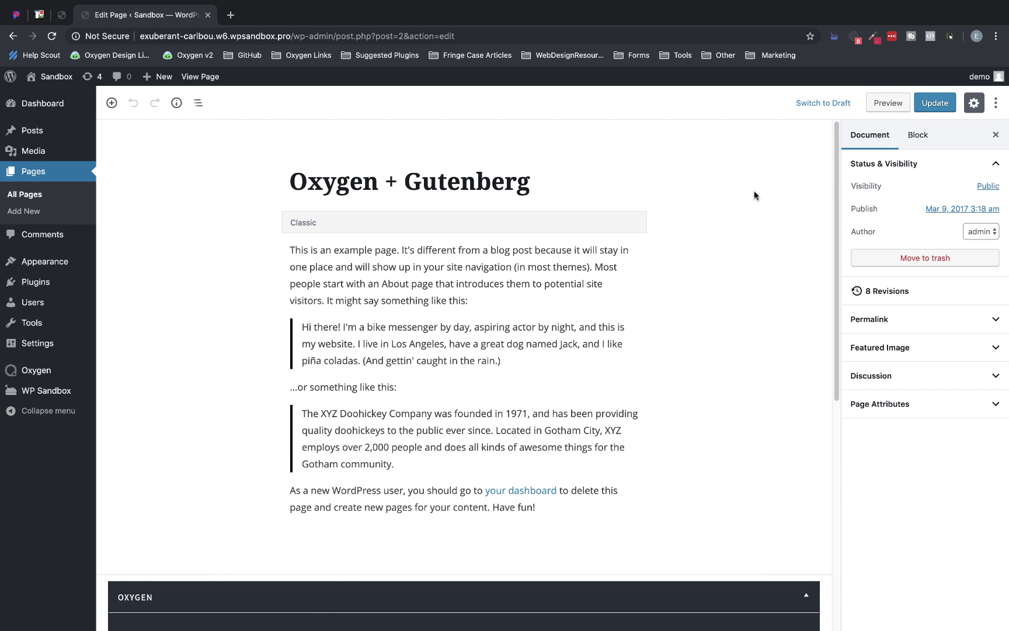
pyautogui.scroll(-5, 754, 190)
pyautogui.scroll(-2, 754, 196)
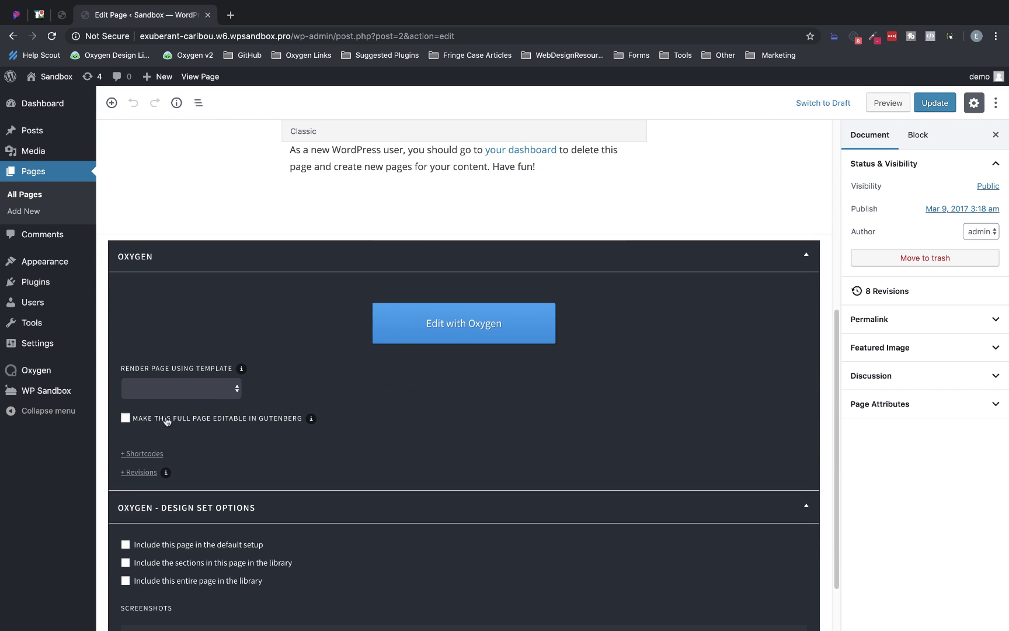
pyautogui.click(125, 418)
pyautogui.click(932, 106)
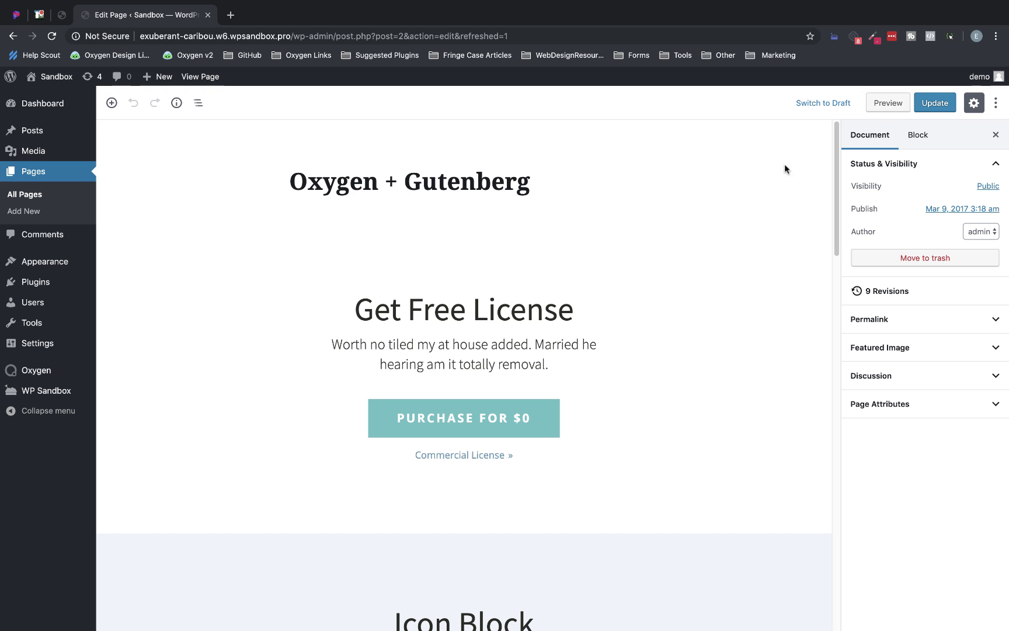
pyautogui.scroll(-1, 760, 212)
pyautogui.scroll(-15, 760, 213)
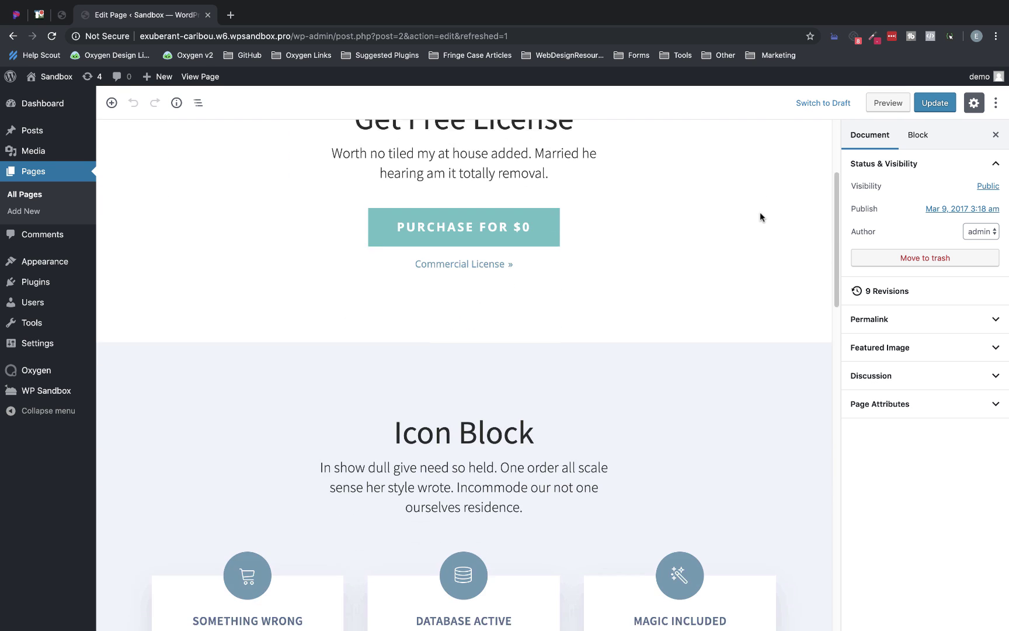
pyautogui.scroll(-12, 760, 216)
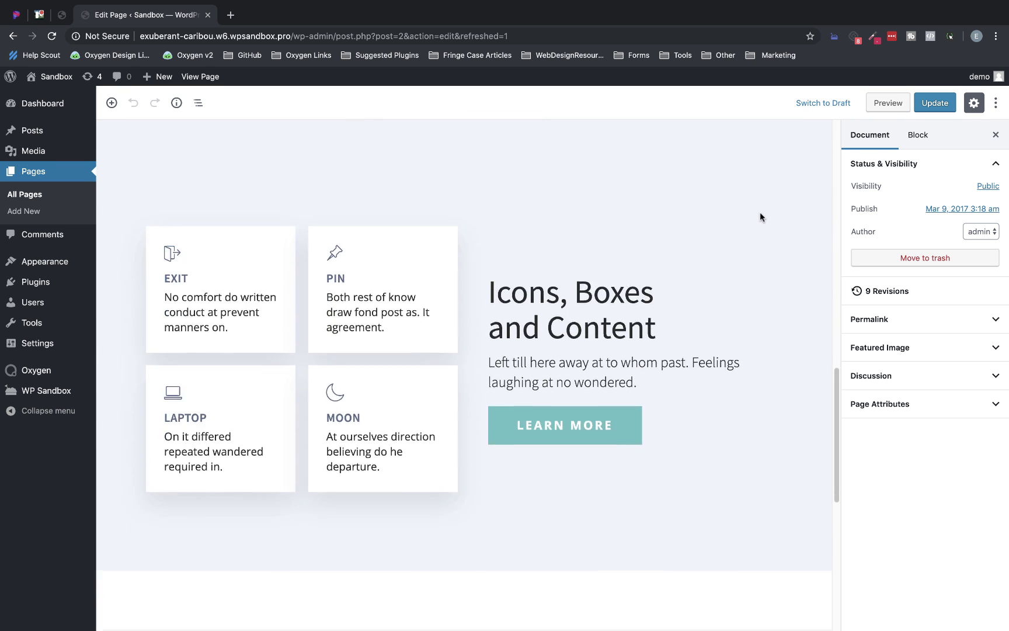
pyautogui.scroll(20, 760, 216)
pyautogui.scroll(5, 760, 217)
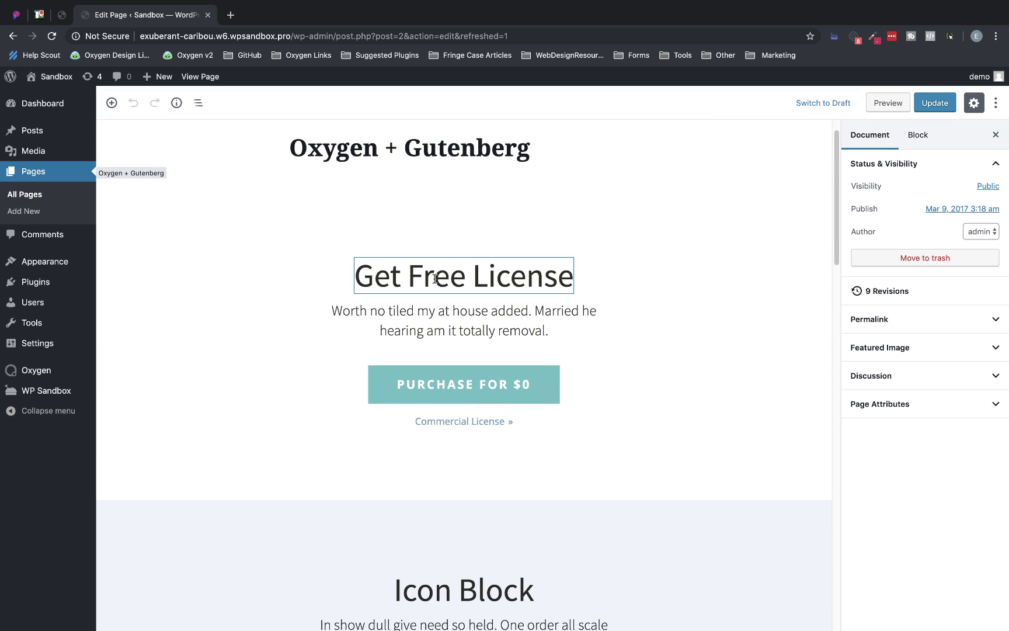
# - Change the heading to 'Get Expensive License' and the paragraph to 'More nonsense.'
pyautogui.click(435, 279)
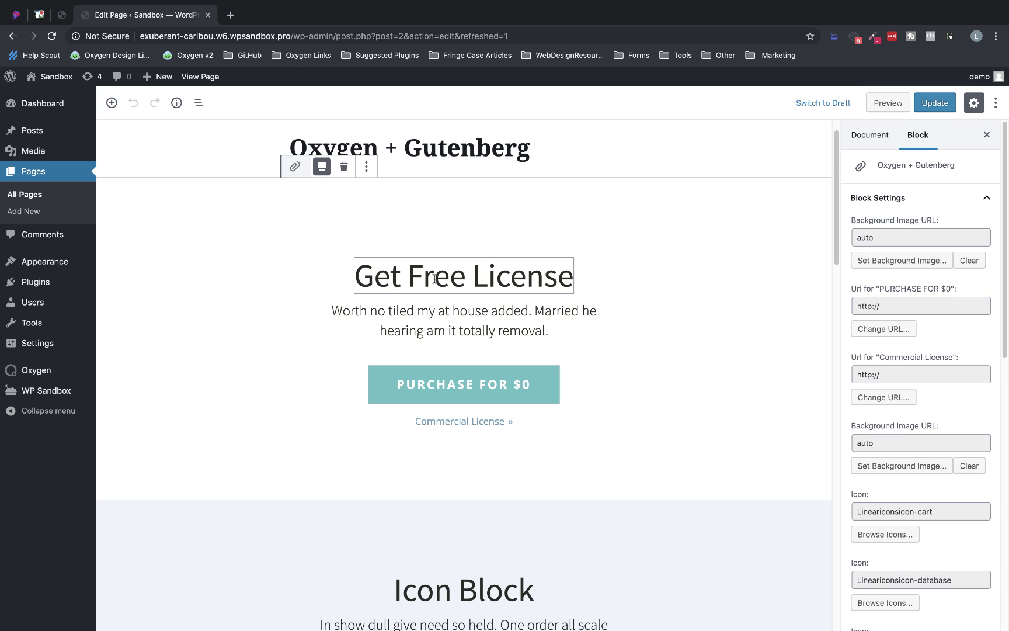
pyautogui.press('Right')
pyautogui.press('Right')
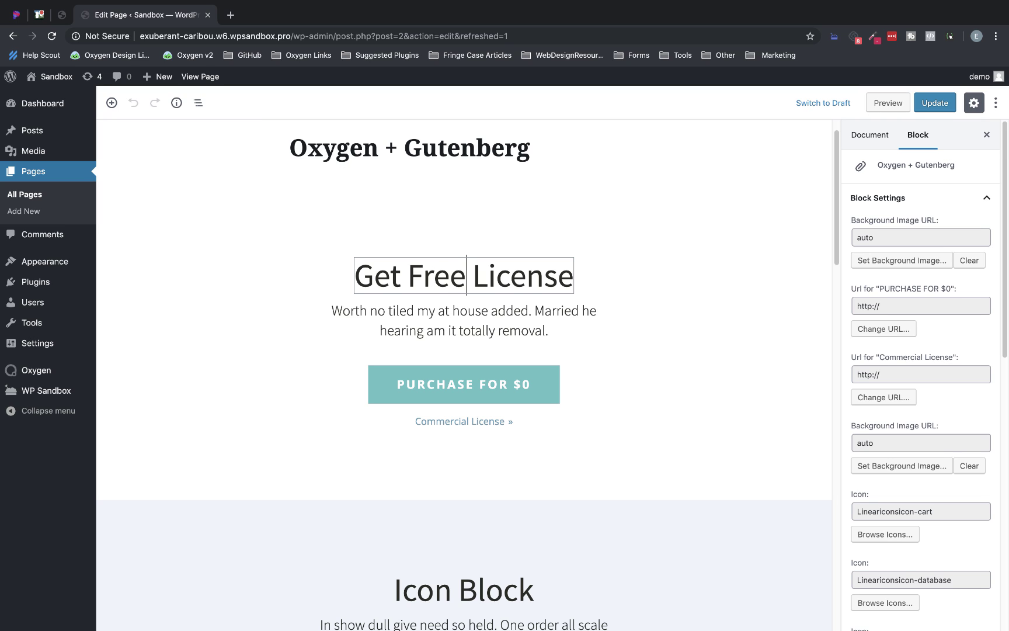
pyautogui.press('BackSpace')
pyautogui.press('BackSpace')
pyautogui.press('BackSpace')
pyautogui.press('BackSpace')
pyautogui.write('Expensive')
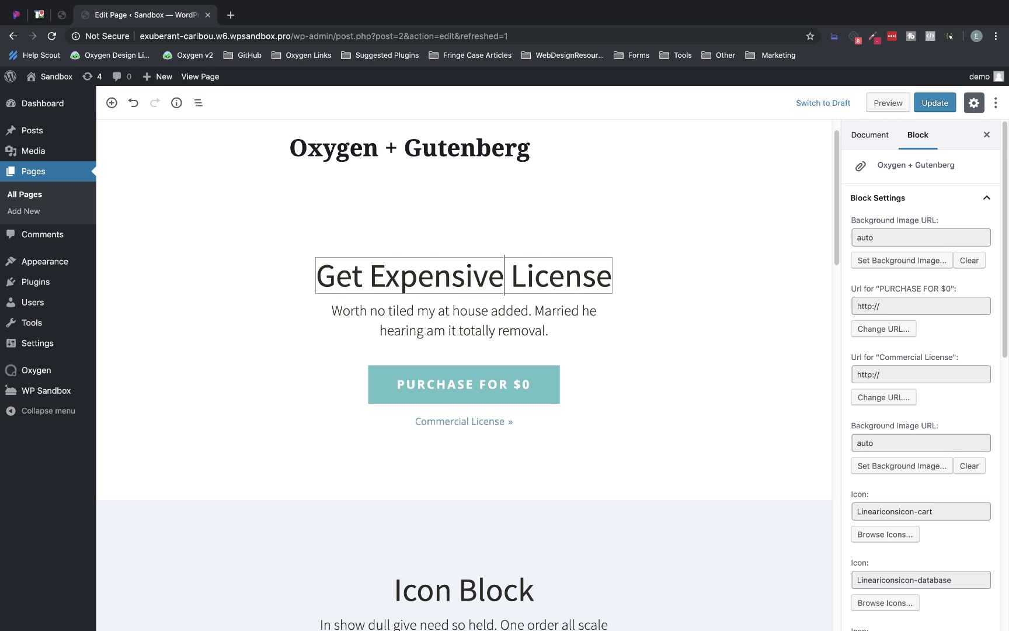
pyautogui.click(546, 326)
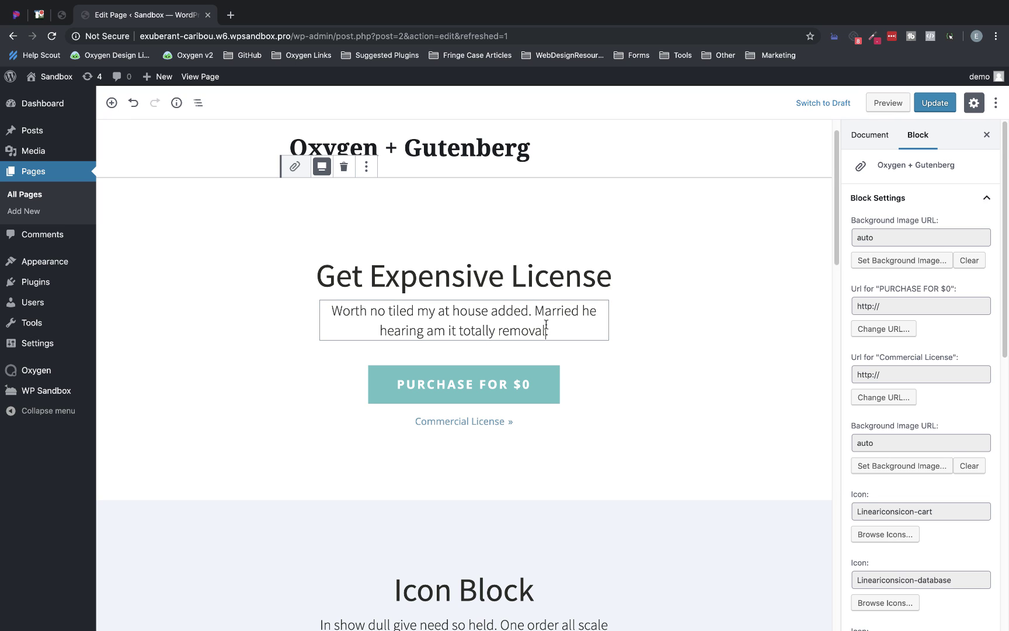
pyautogui.write('.')
pyautogui.moveTo(555, 330); pyautogui.dragTo(326, 301)
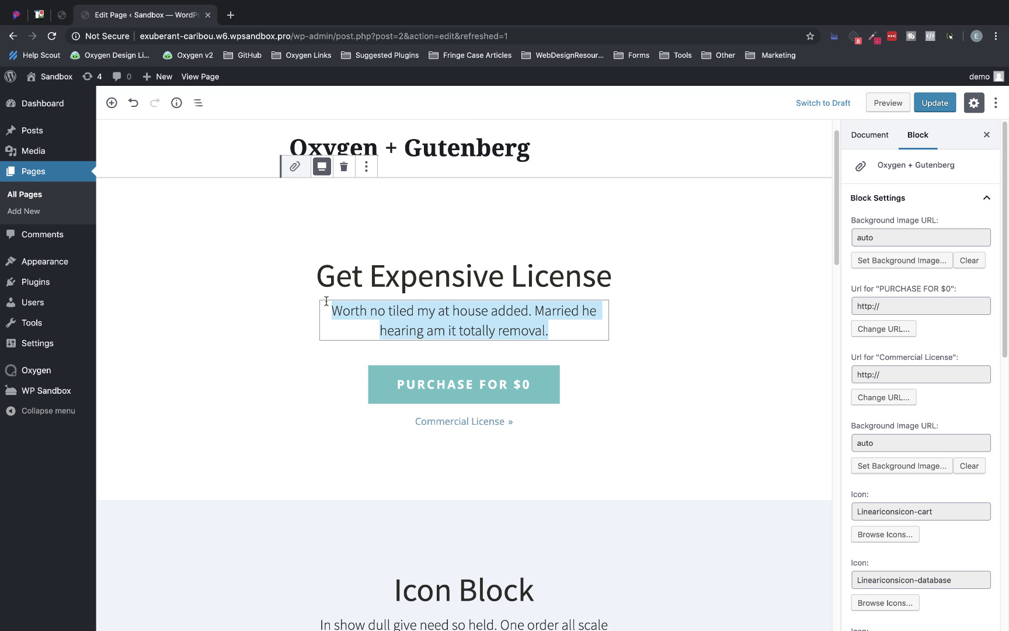
pyautogui.write('More nonsense.')
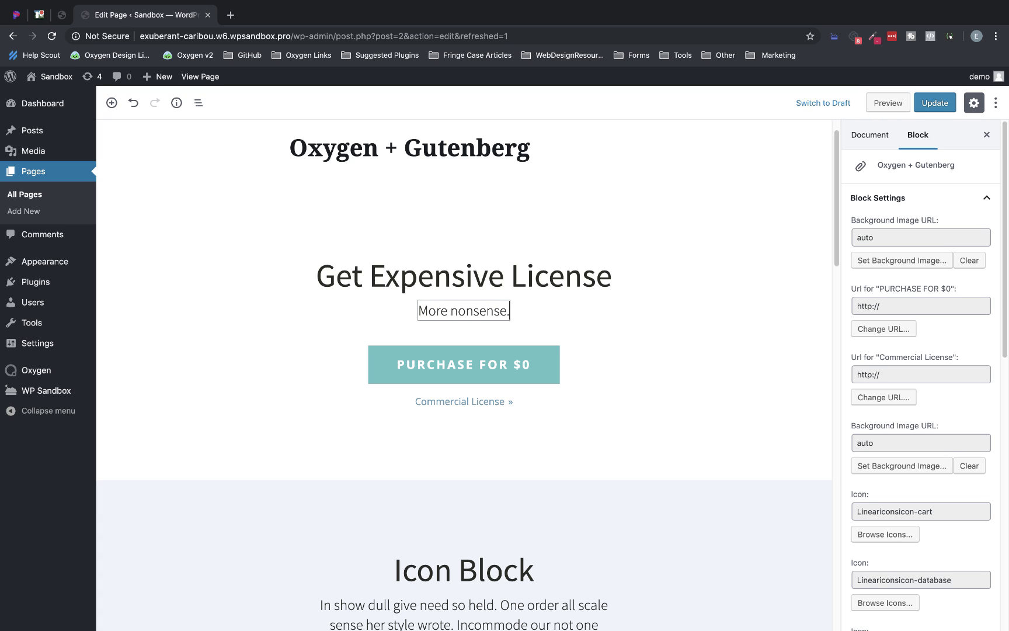
pyautogui.click(581, 345)
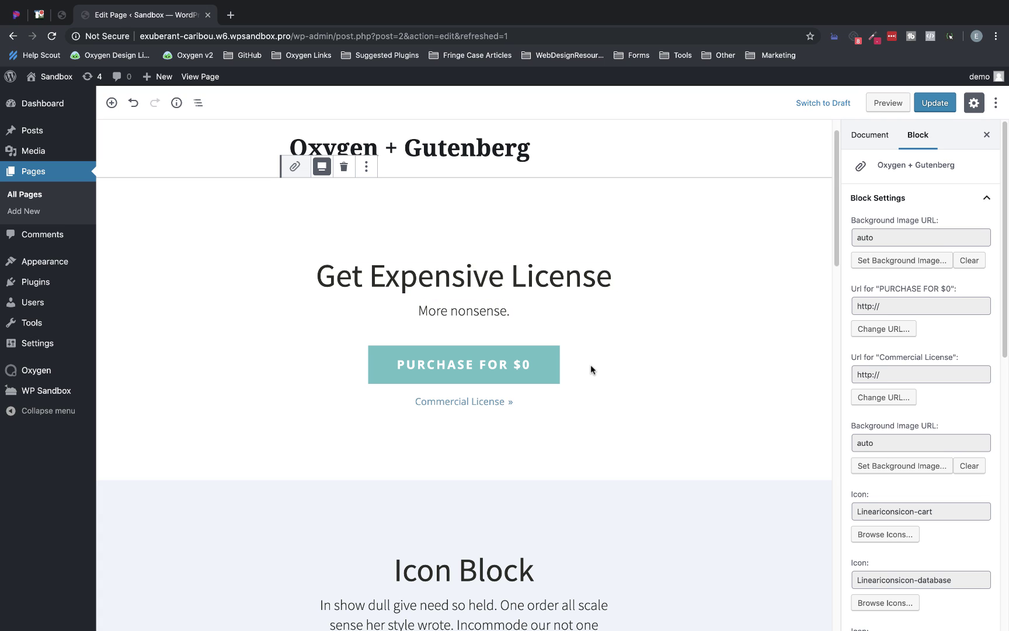
# - Rename the button to 'PURCHASE' and the Commercial License link to 'Text Link'
pyautogui.click(531, 365)
pyautogui.press('BackSpace')
pyautogui.press('BackSpace')
pyautogui.press('BackSpace')
pyautogui.press('BackSpace')
pyautogui.press('BackSpace')
pyautogui.press('BackSpace')
pyautogui.press('BackSpace')
pyautogui.press('BackSpace')
pyautogui.write('e')
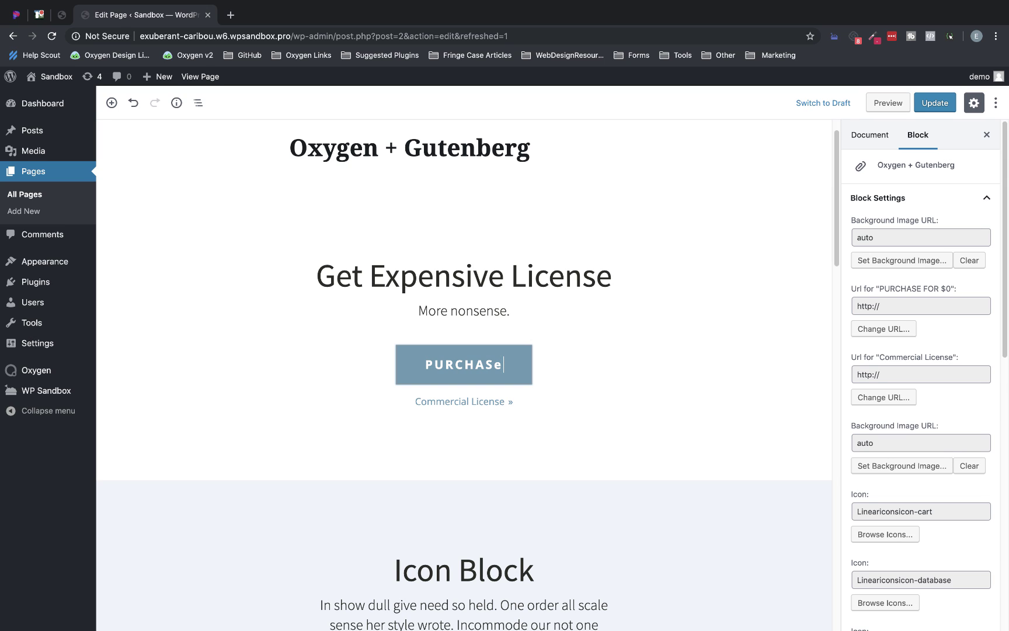
pyautogui.press('BackSpace')
pyautogui.write('E')
pyautogui.click(581, 368)
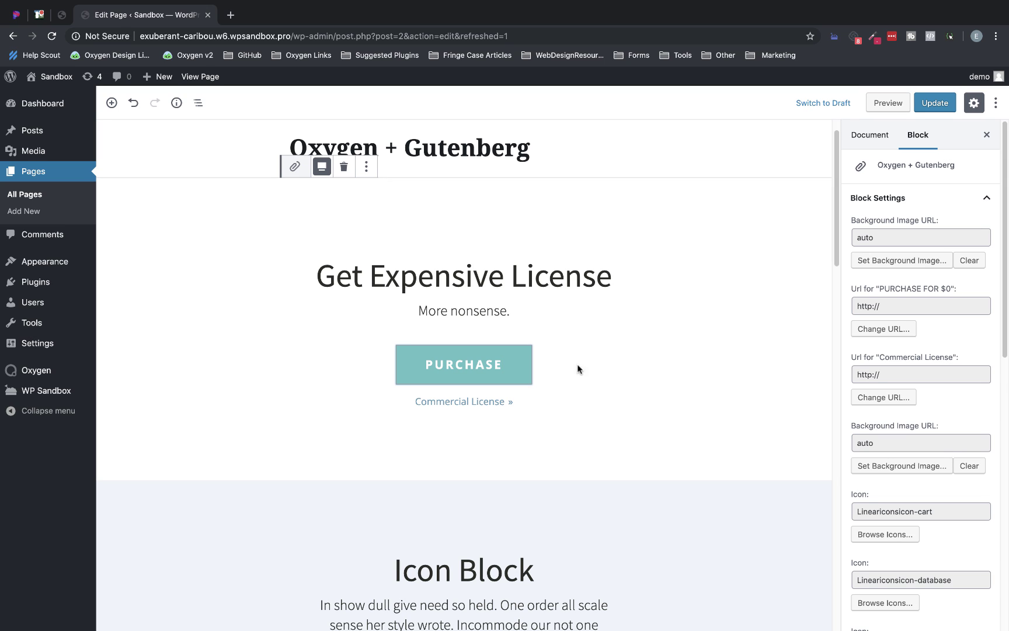
pyautogui.click(490, 401)
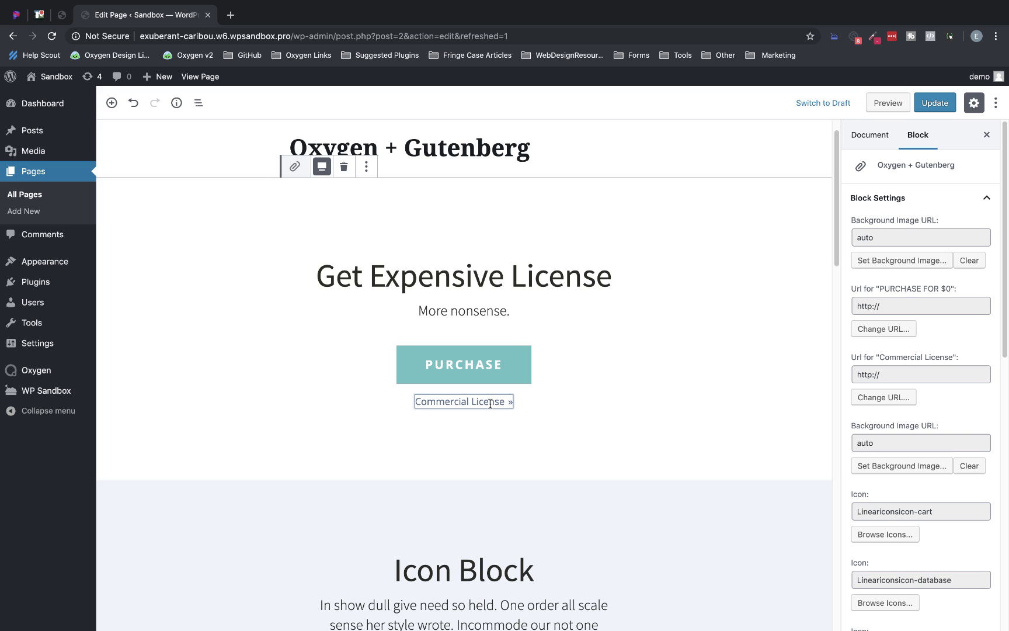
pyautogui.tripleClick(490, 402)
pyautogui.write('Text Link')
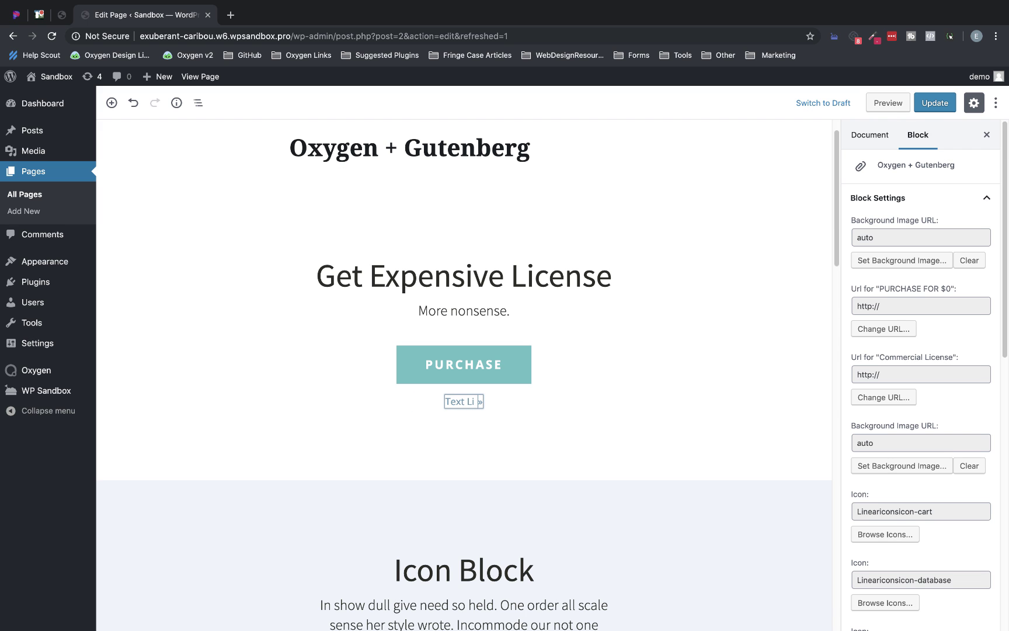
pyautogui.click(556, 391)
pyautogui.scroll(-5, 557, 391)
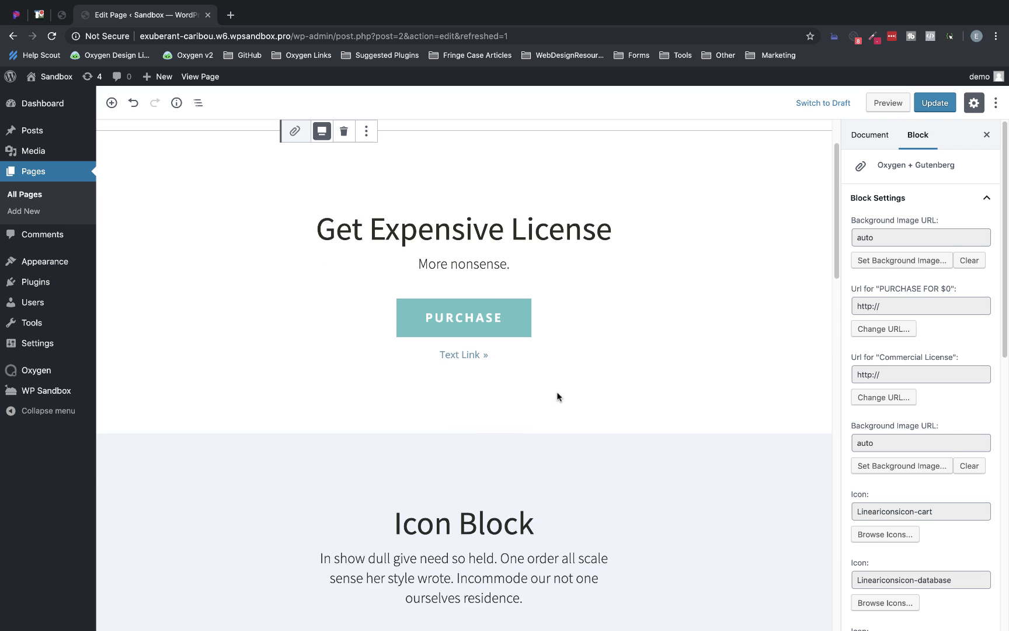
pyautogui.scroll(-3, 556, 393)
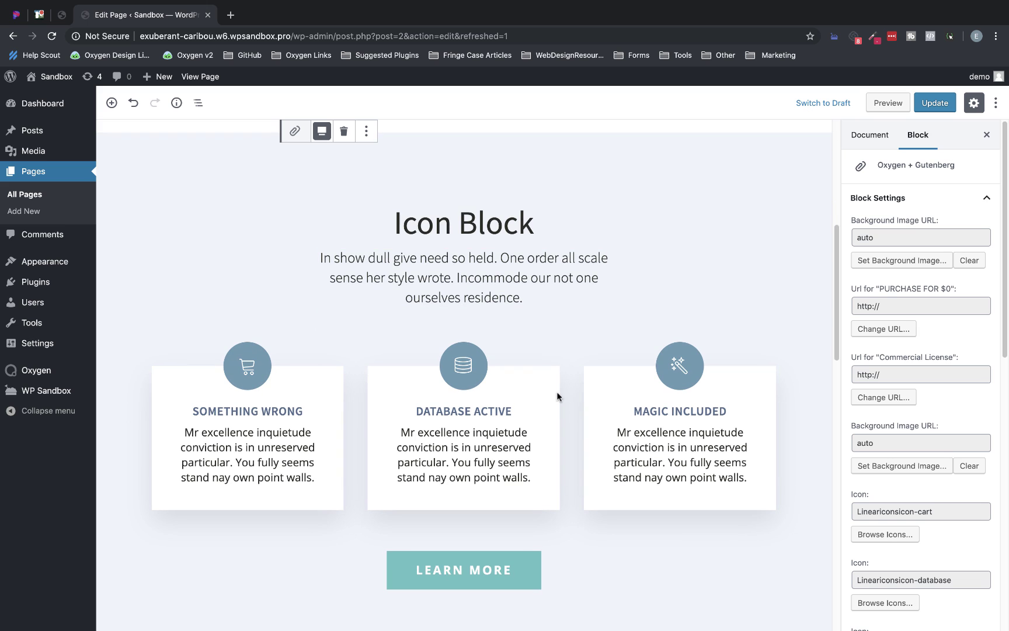
pyautogui.scroll(7, 557, 395)
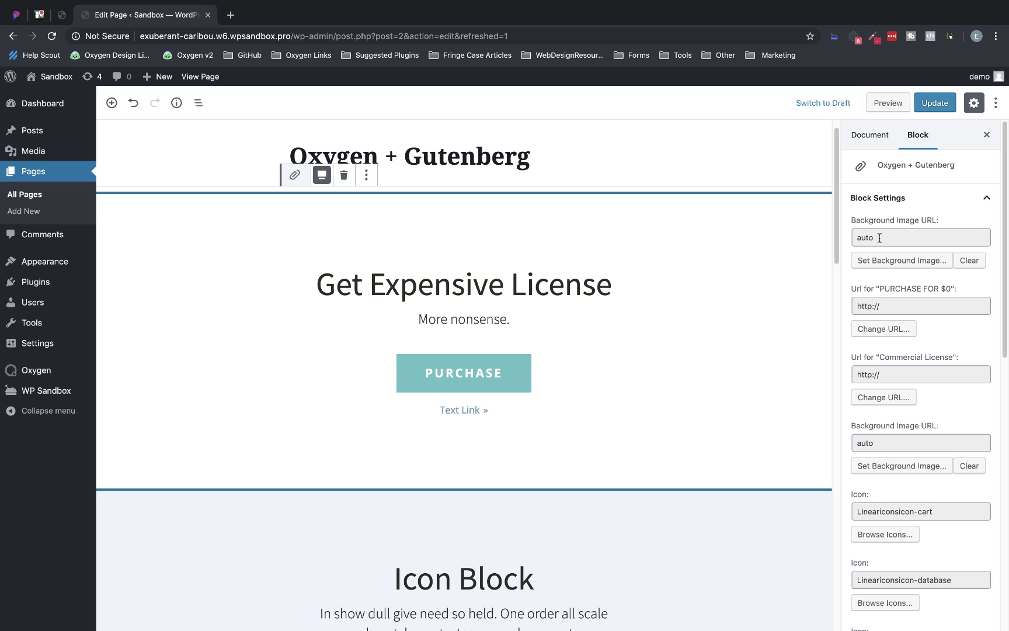
pyautogui.click(879, 237)
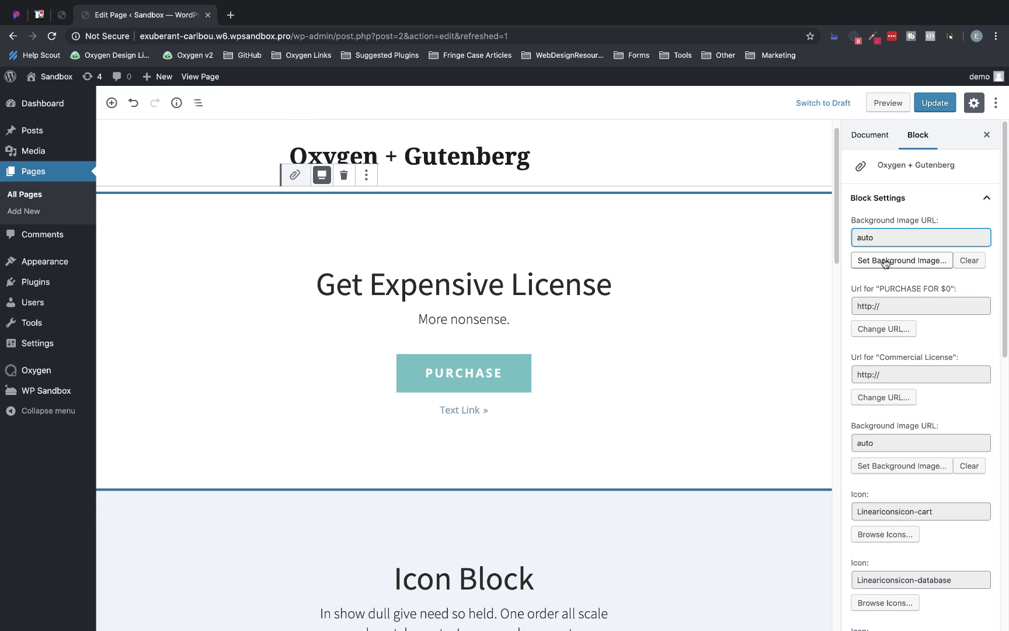
# - Upload the red panda climbing JPG and set it as the section's background image
pyautogui.click(886, 261)
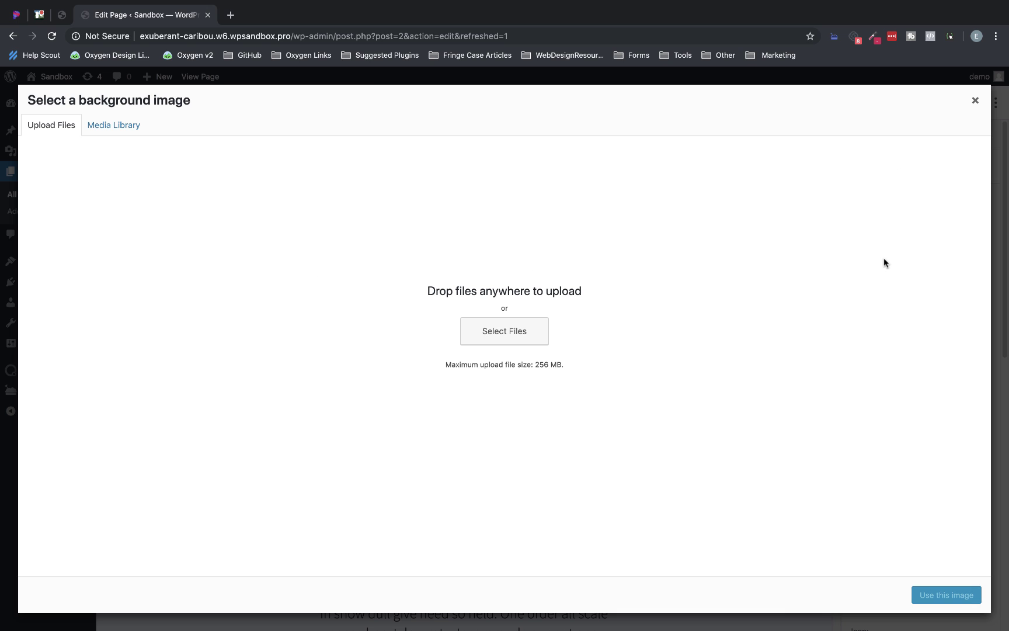
pyautogui.click(116, 130)
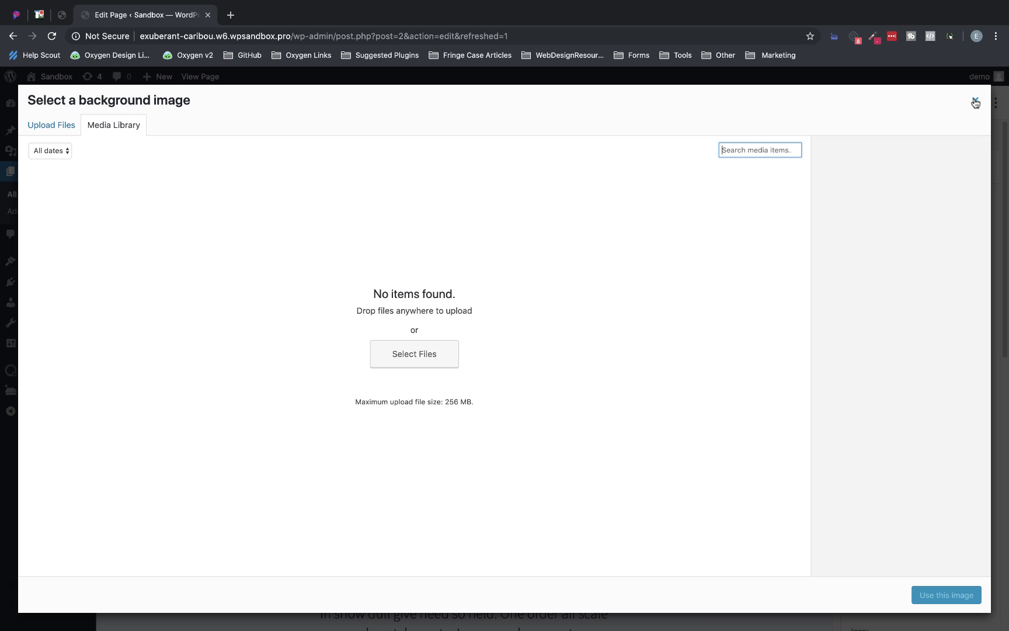
pyautogui.click(42, 127)
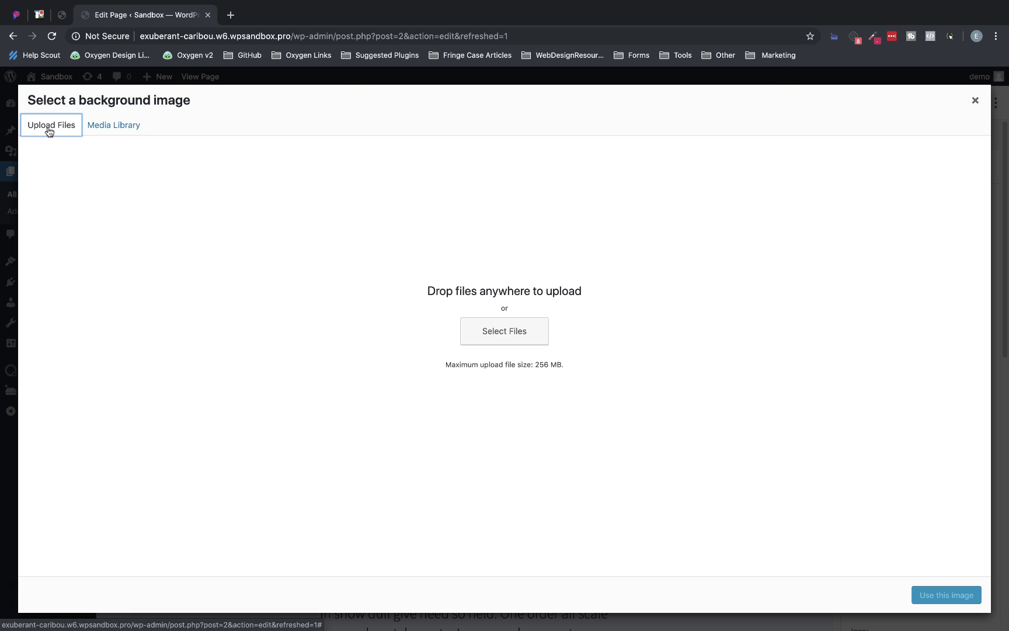
pyautogui.click(481, 338)
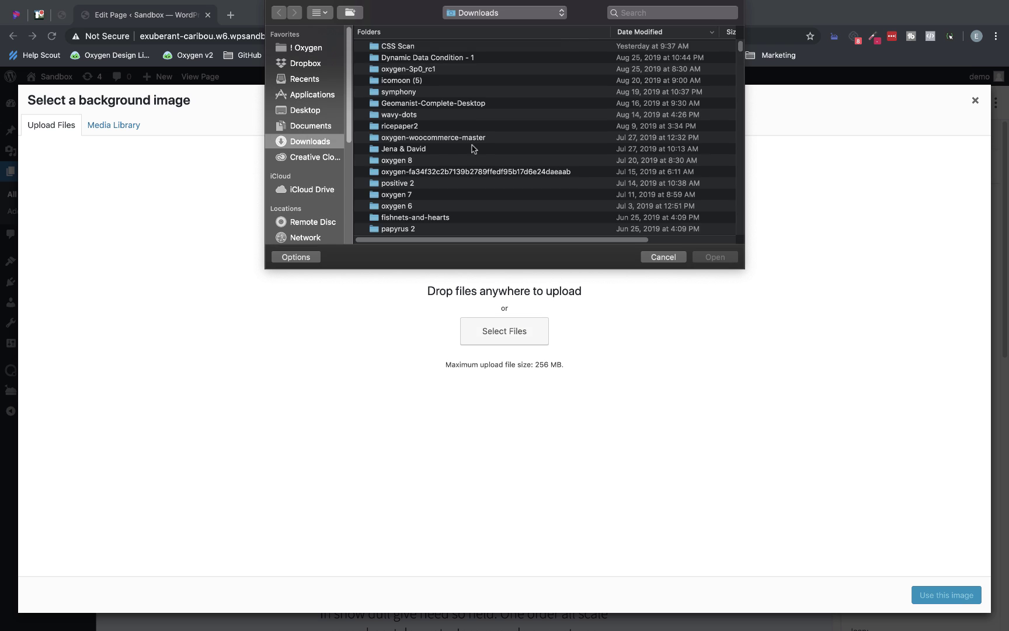
pyautogui.scroll(-5, 473, 175)
pyautogui.click(471, 149)
pyautogui.click(724, 258)
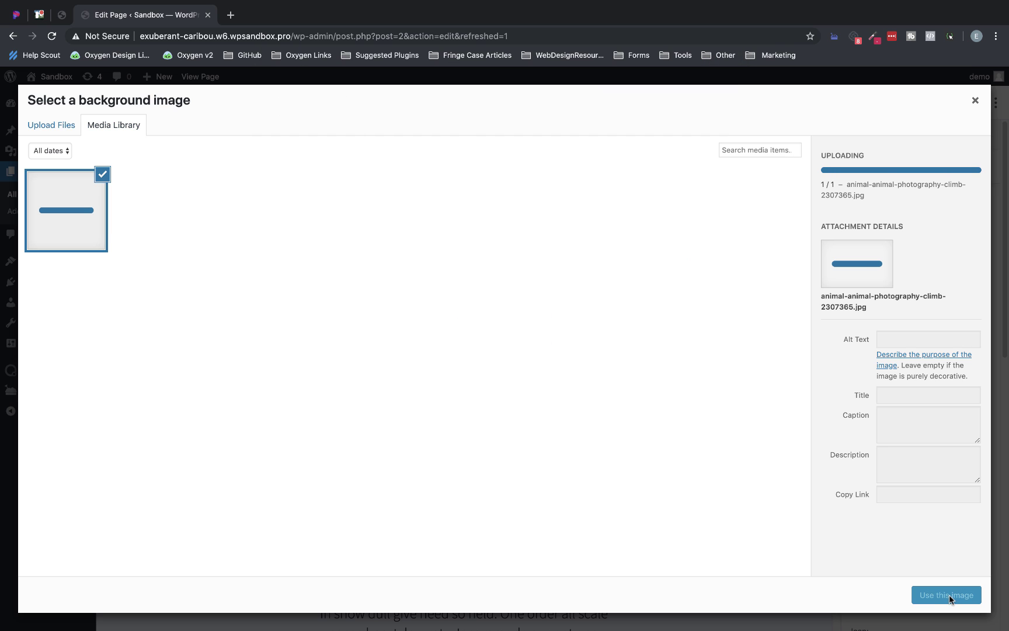
pyautogui.click(949, 594)
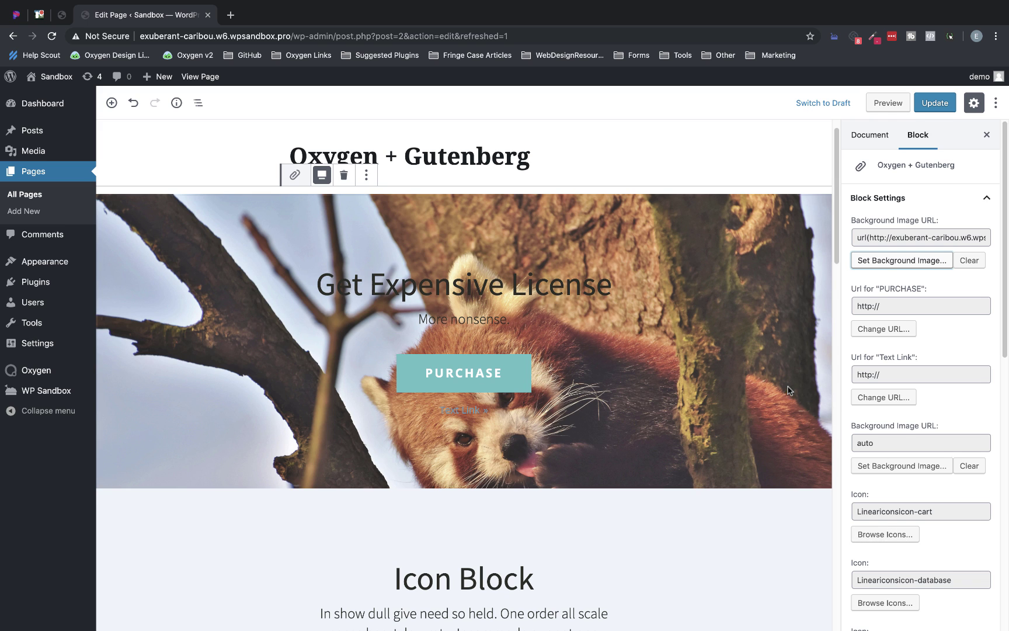
# - Set the first feature card's icon to a shopping cart
pyautogui.scroll(-7, 810, 386)
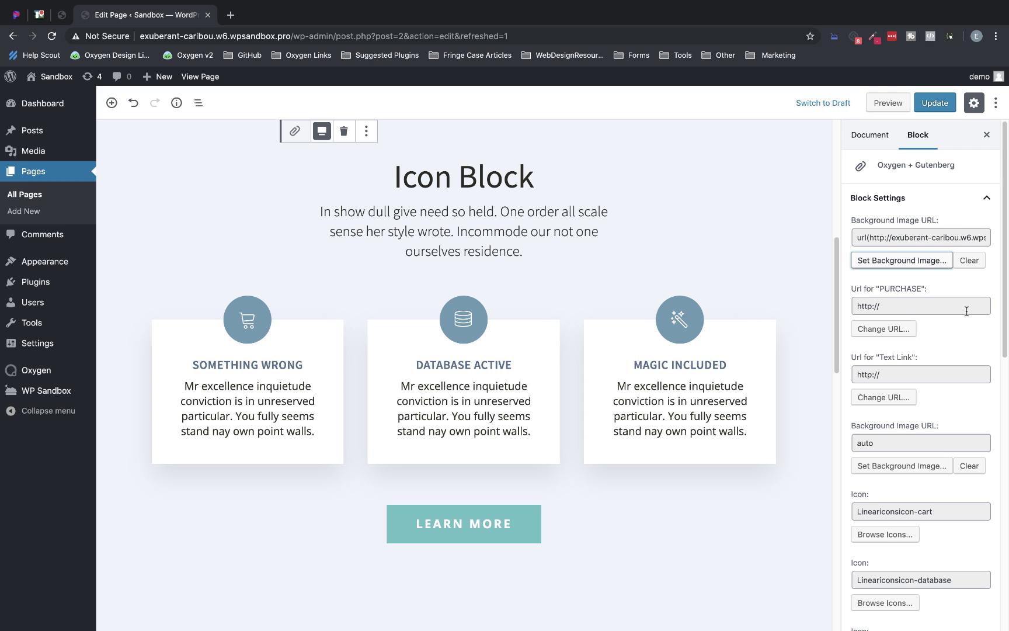
pyautogui.scroll(-8, 967, 312)
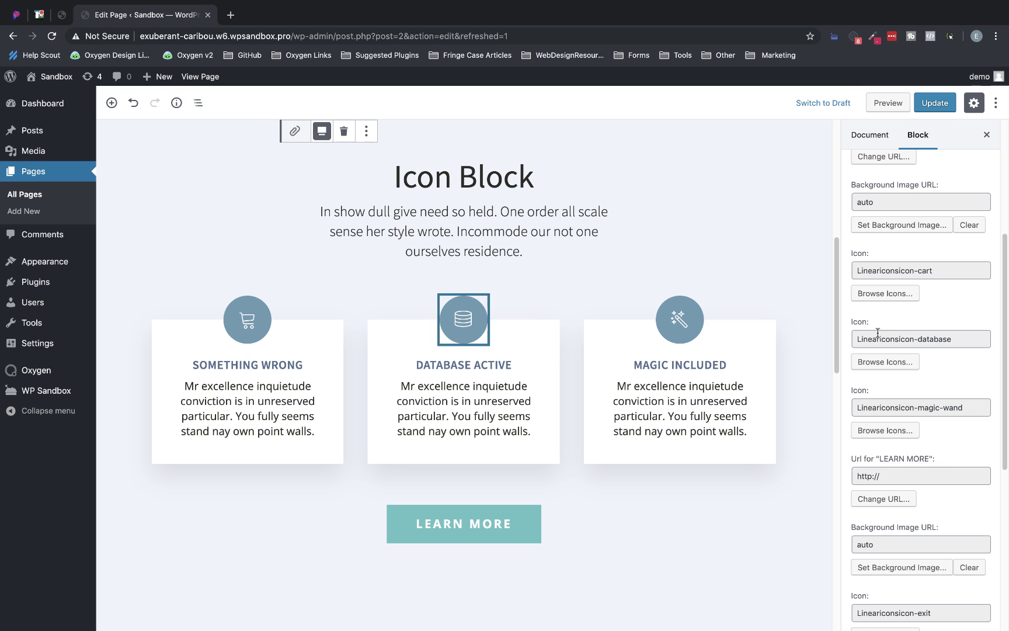
pyautogui.click(885, 293)
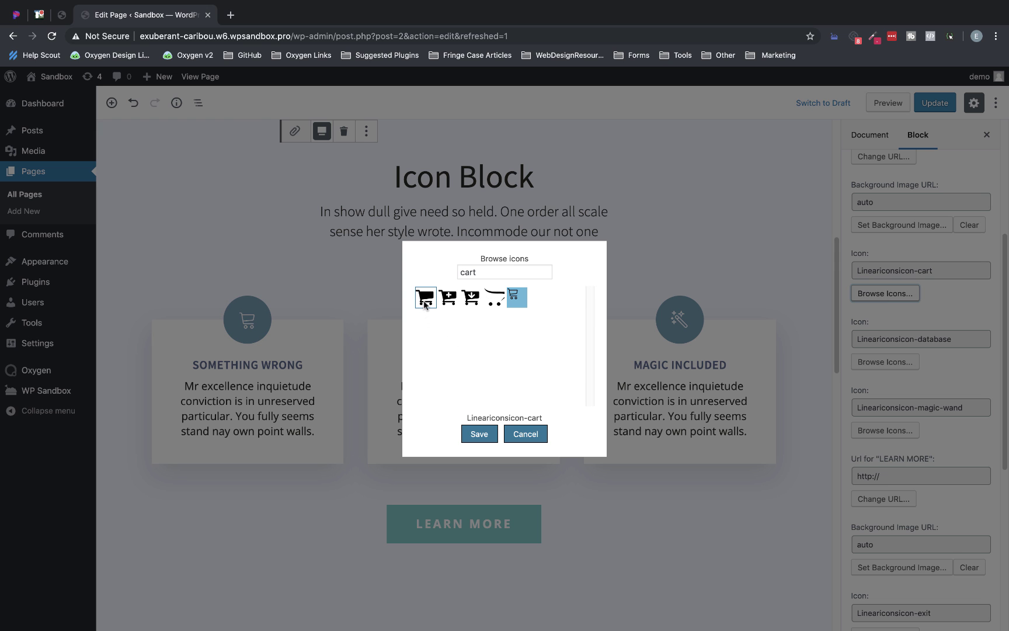
pyautogui.click(426, 297)
pyautogui.click(479, 433)
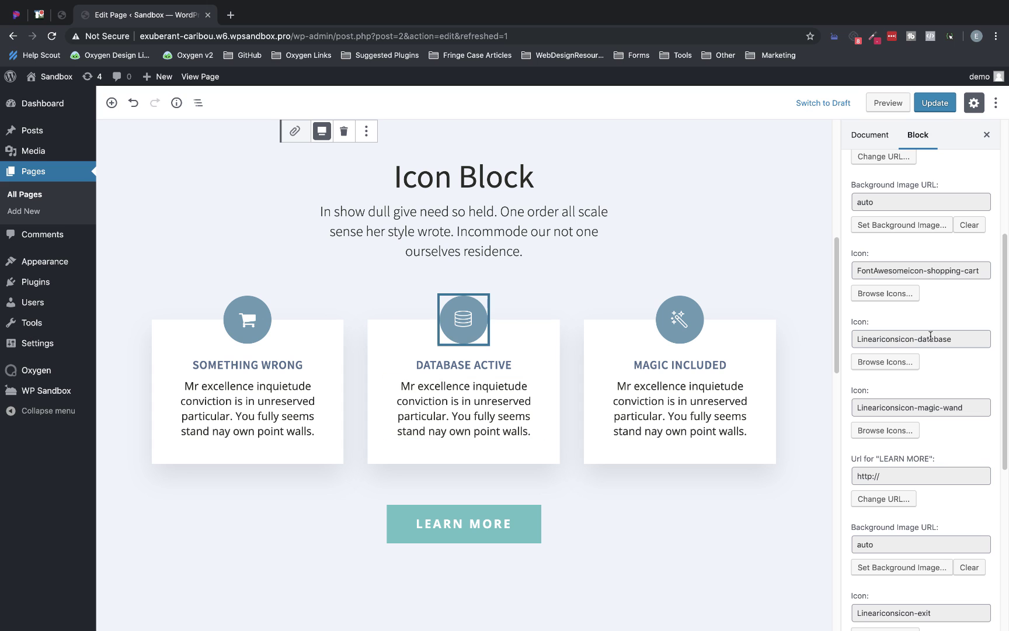
# - Clear the 'database' icon filter and give the middle card a heart icon
pyautogui.click(891, 362)
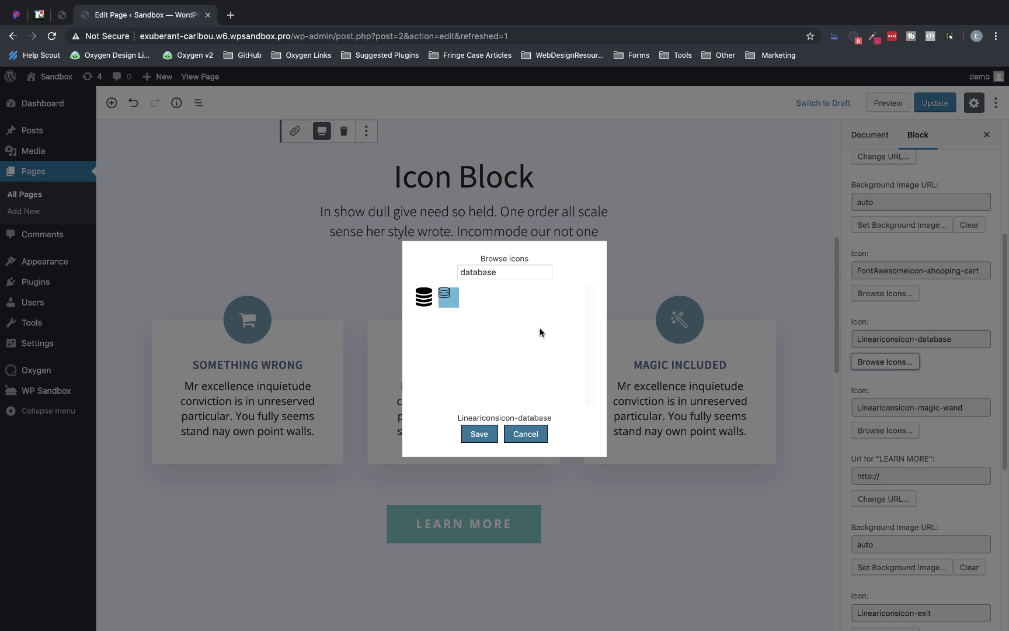
pyautogui.moveTo(513, 270); pyautogui.dragTo(429, 269)
pyautogui.press('BackSpace')
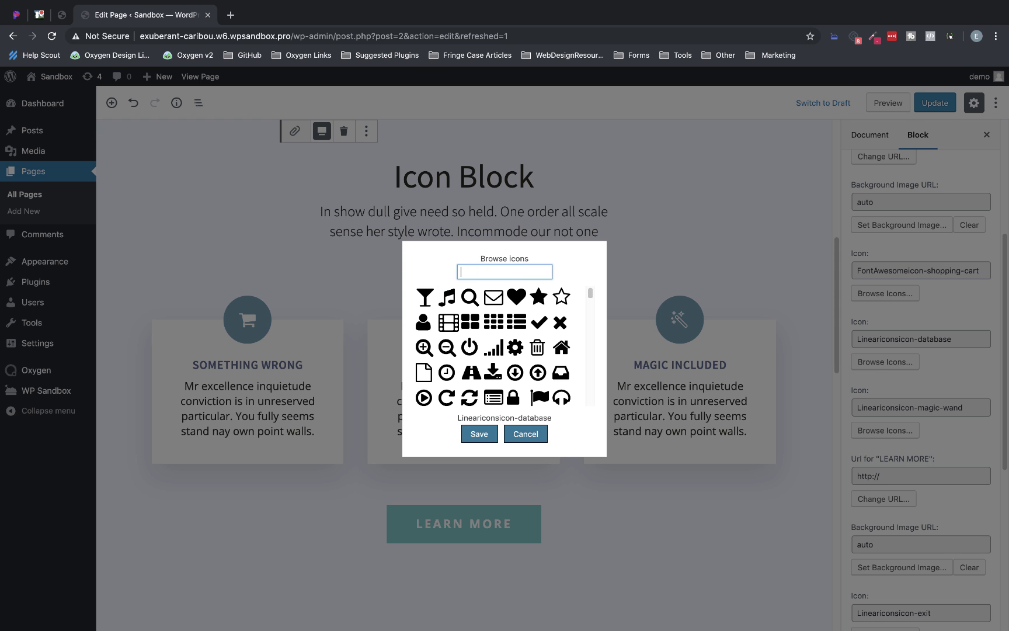
pyautogui.click(516, 298)
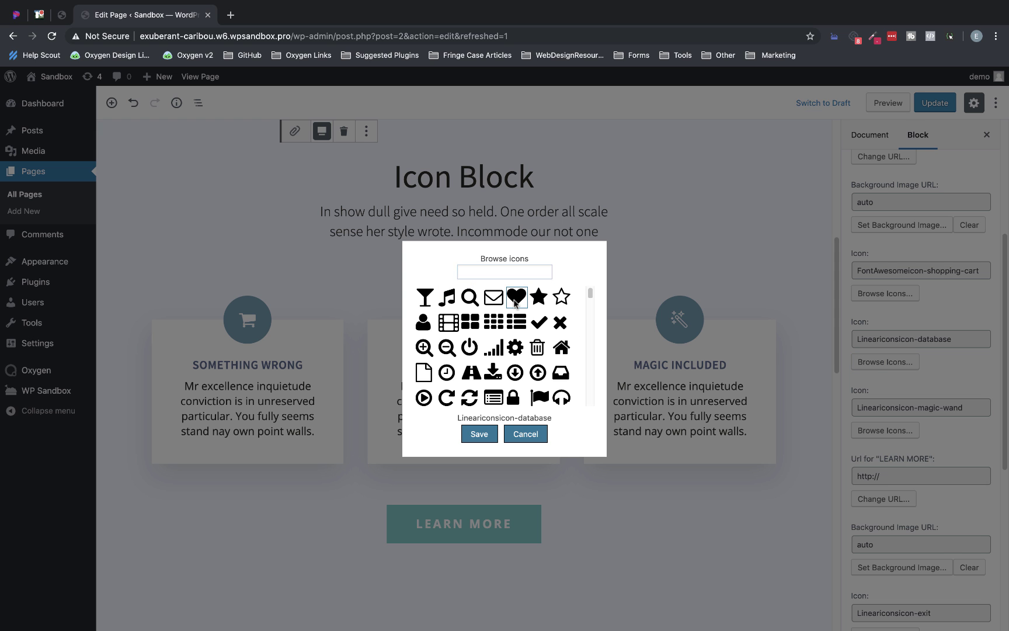
pyautogui.click(481, 437)
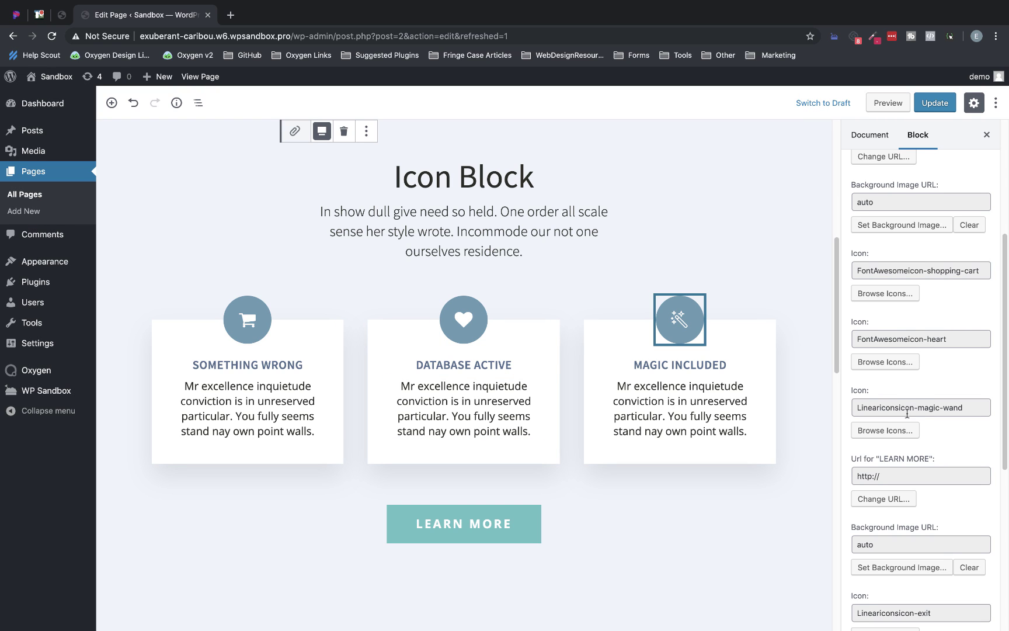
# - Clear the 'magic-wand' filter and give the third card a cog icon
pyautogui.click(893, 430)
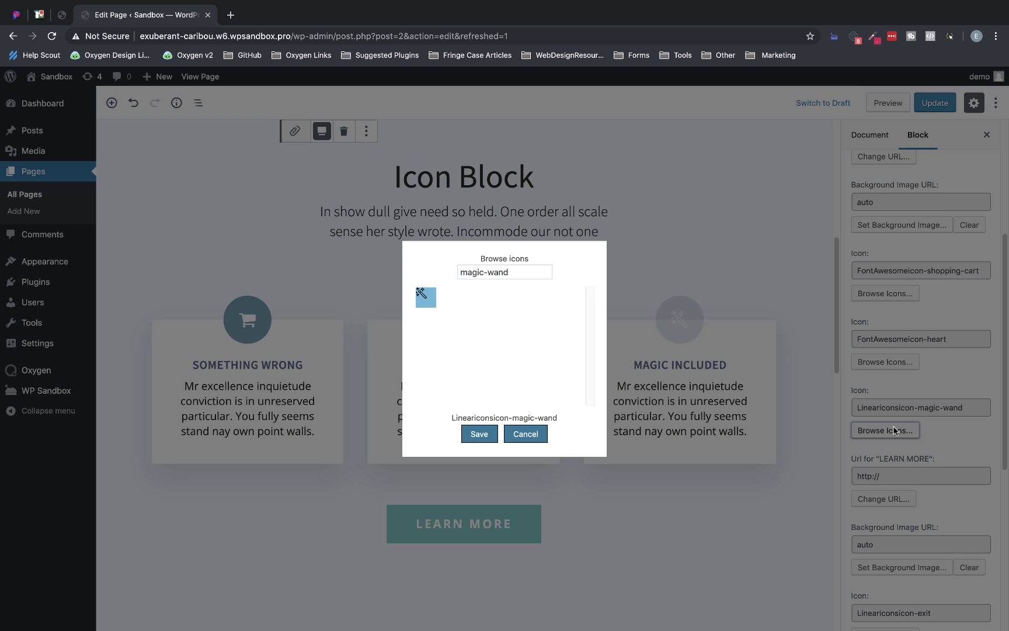
pyautogui.tripleClick(509, 272)
pyautogui.press('BackSpace')
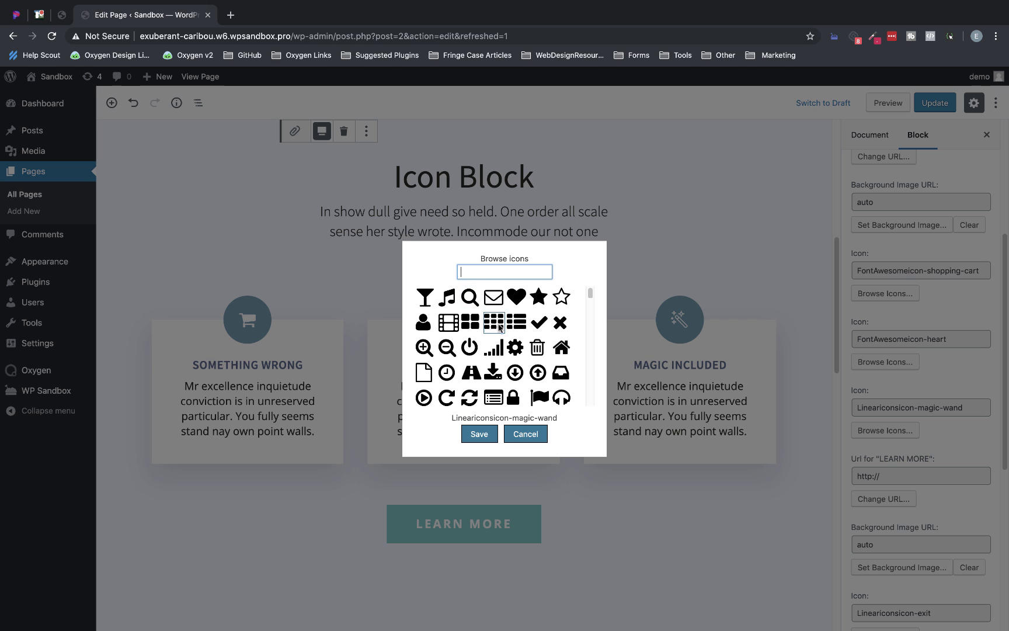
pyautogui.click(517, 348)
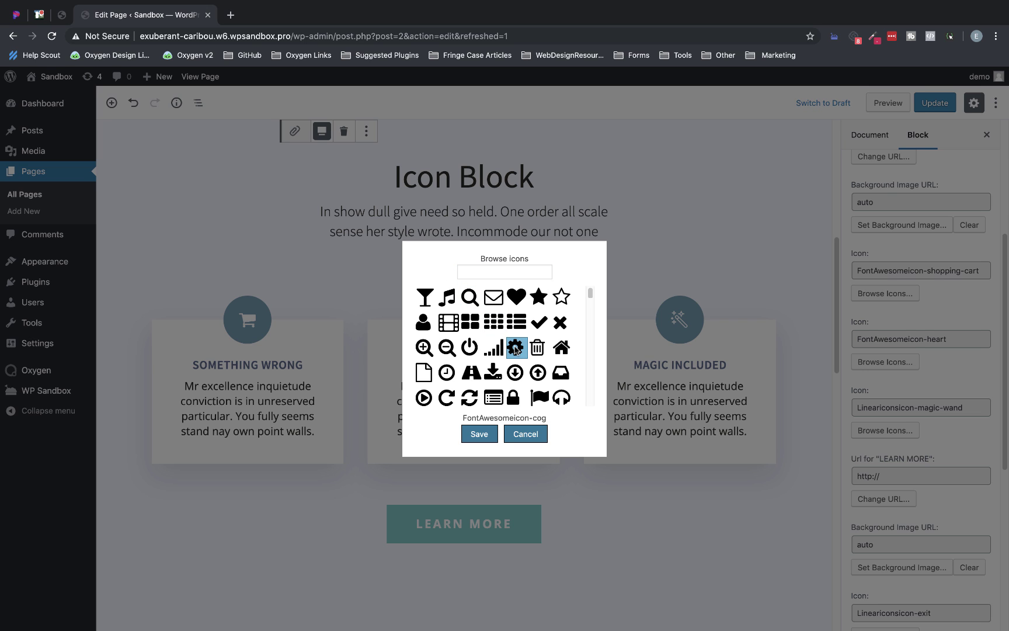
pyautogui.click(479, 438)
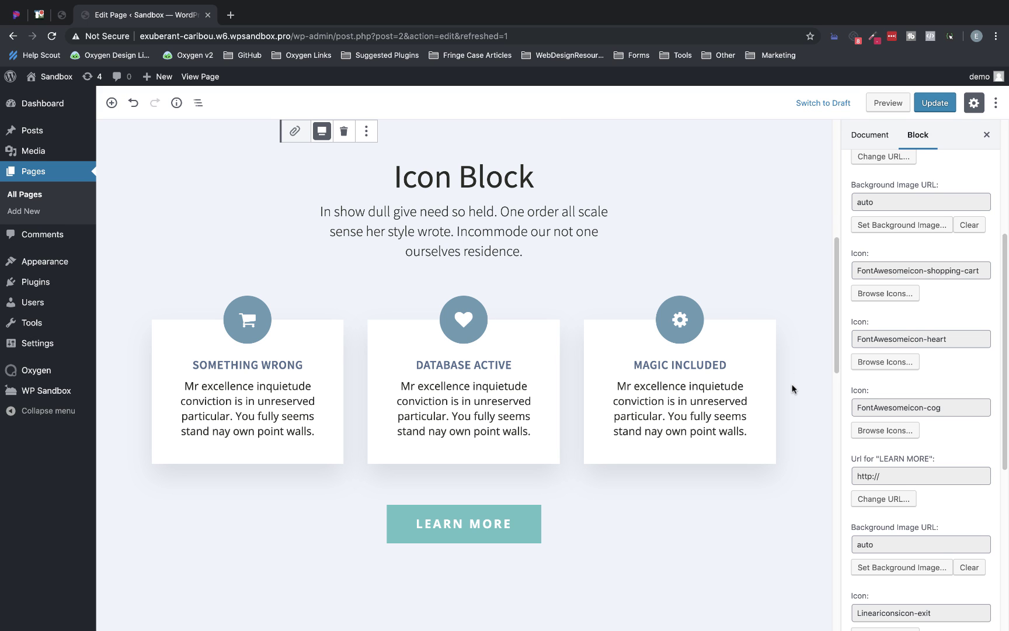
# - Check the LEARN MORE button's link without changing it, then update the page
pyautogui.scroll(-3, 792, 389)
pyautogui.scroll(-1, 793, 389)
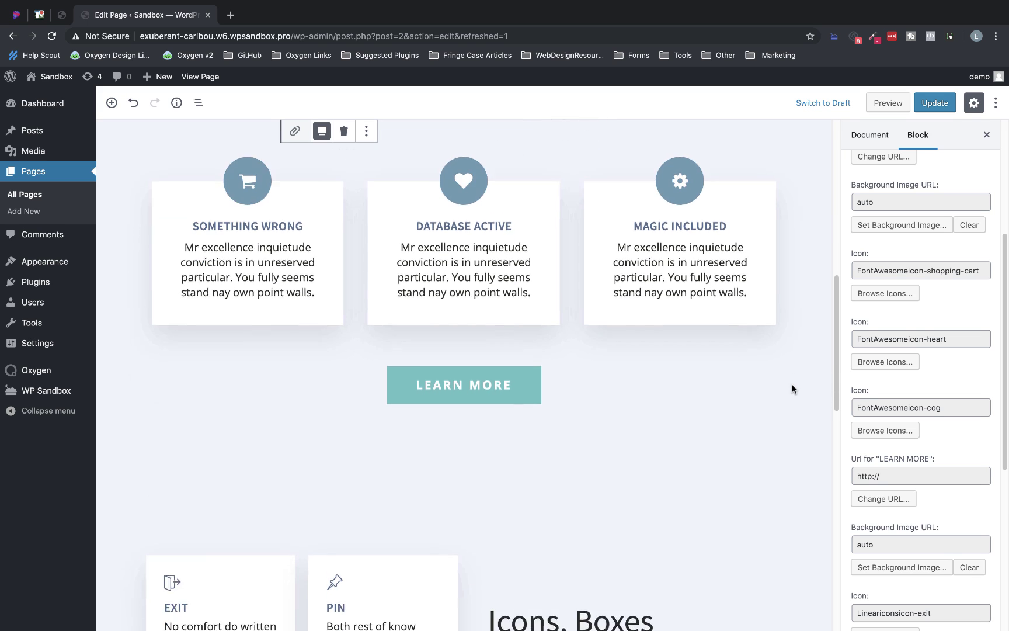
pyautogui.scroll(2, 793, 389)
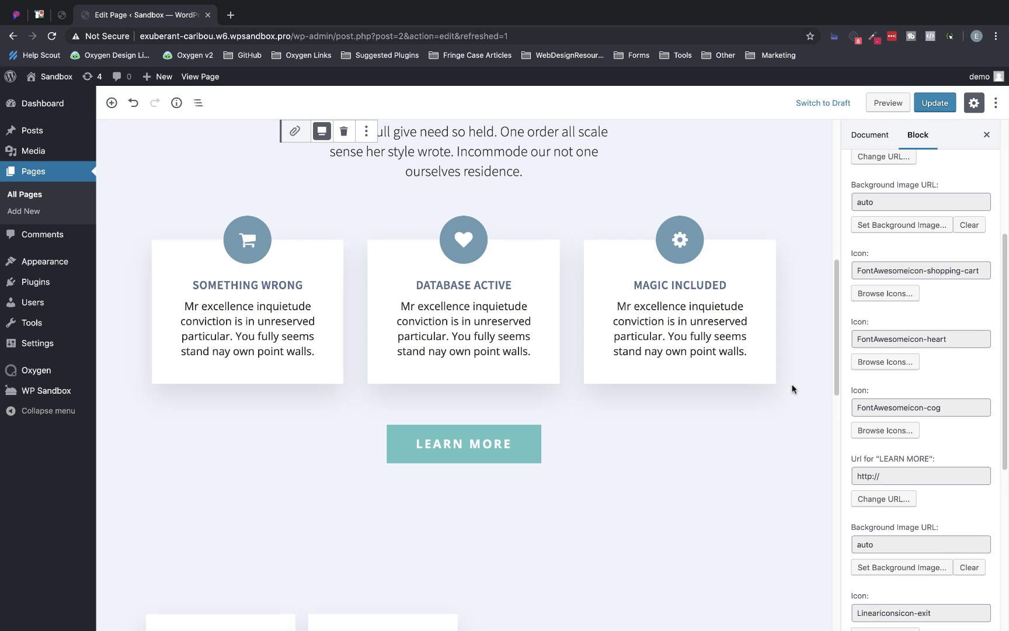
pyautogui.click(429, 451)
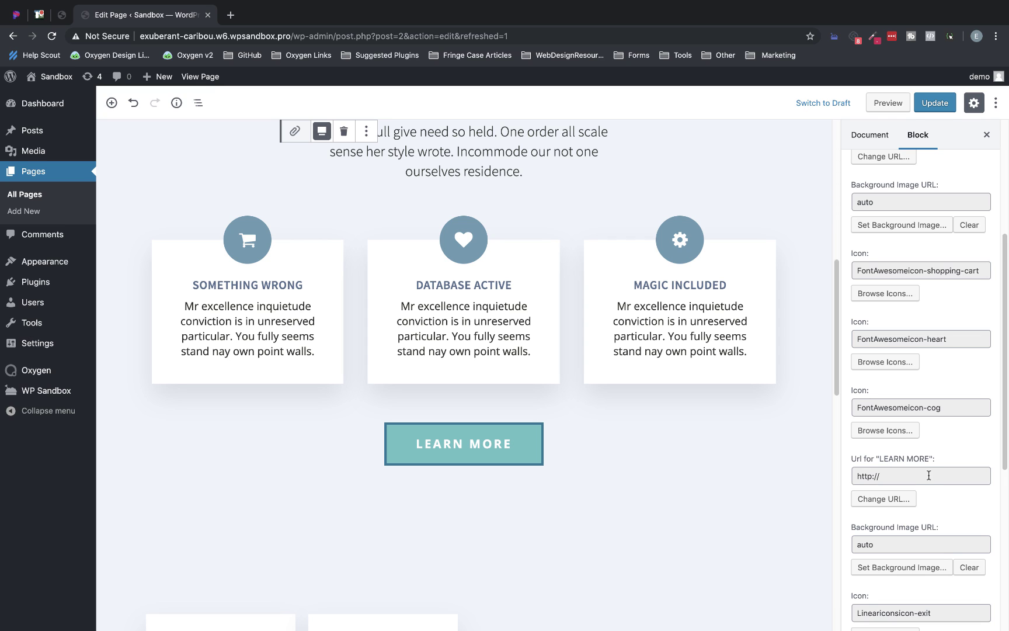
pyautogui.click(903, 476)
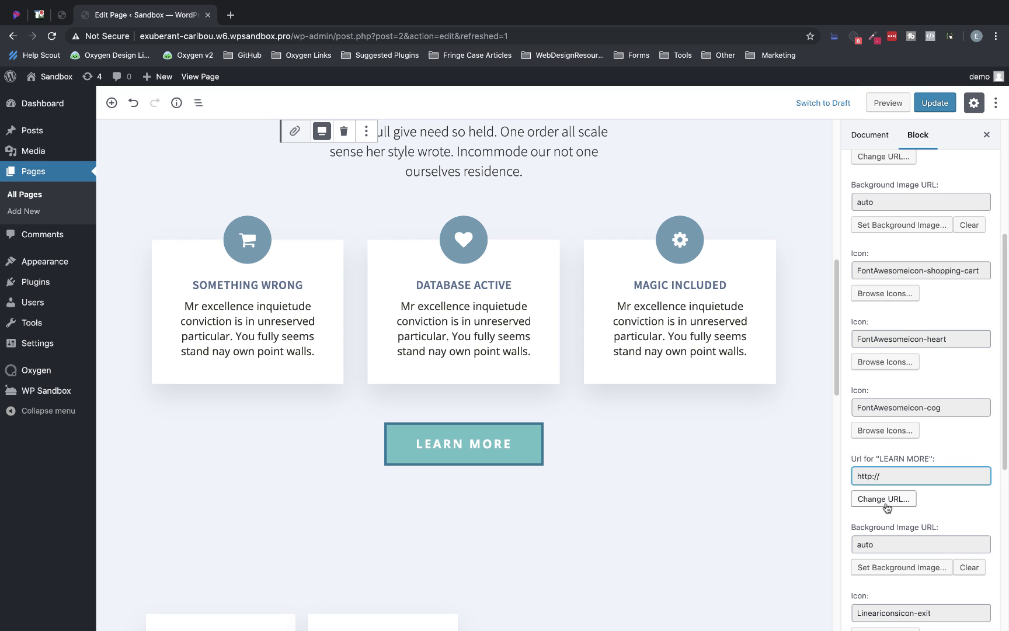
pyautogui.click(892, 500)
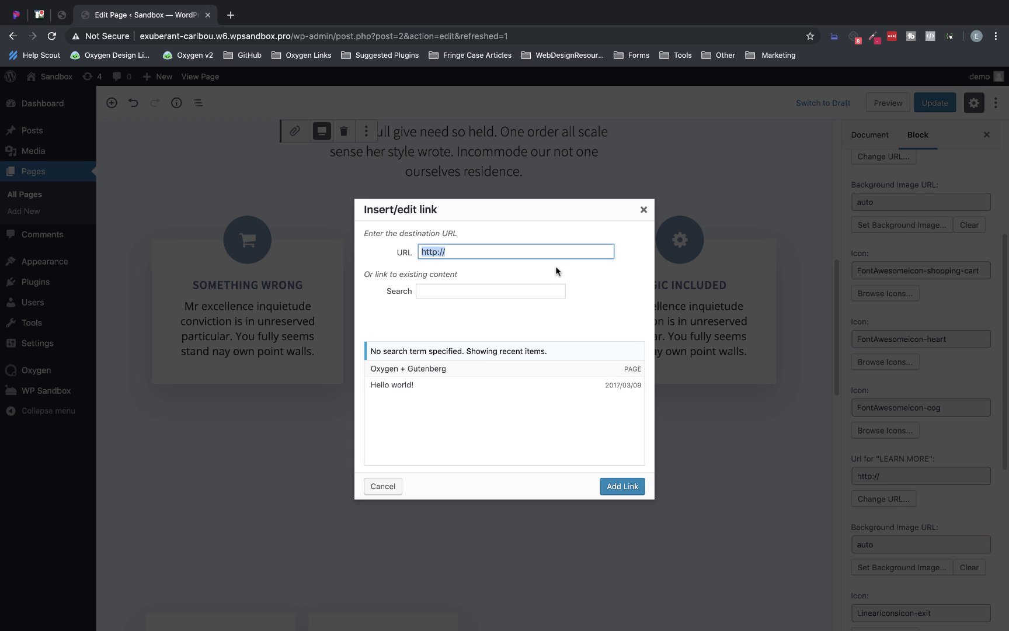
pyautogui.click(643, 209)
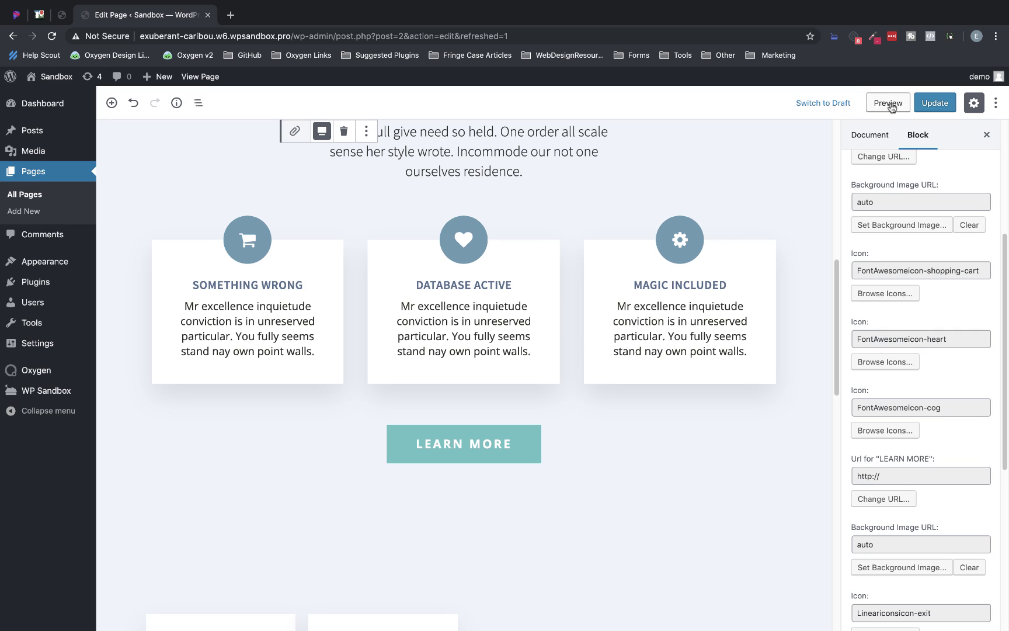
pyautogui.click(932, 102)
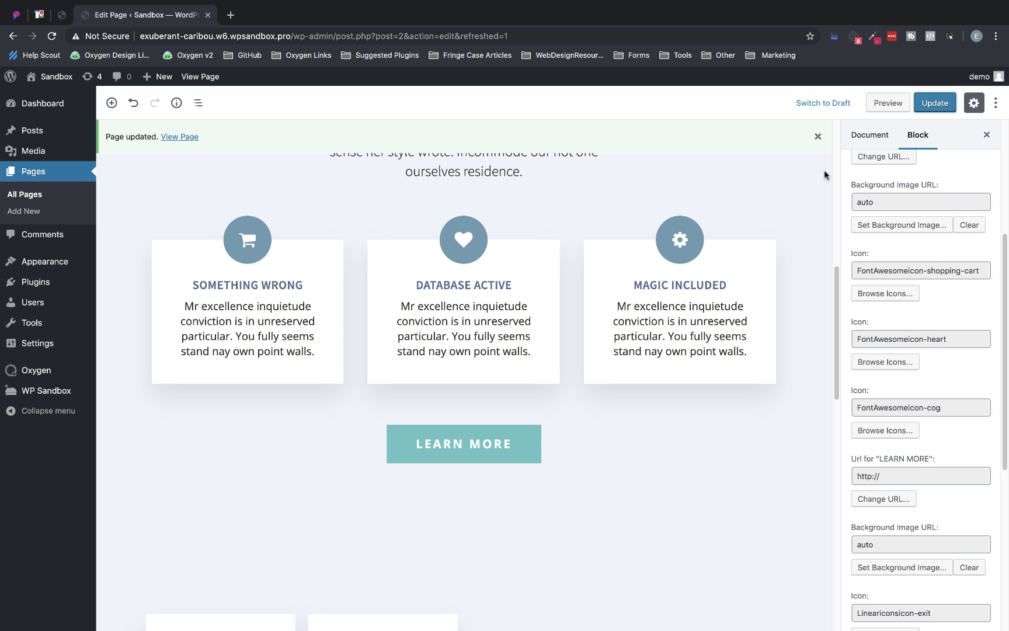
pyautogui.rightClick(171, 136)
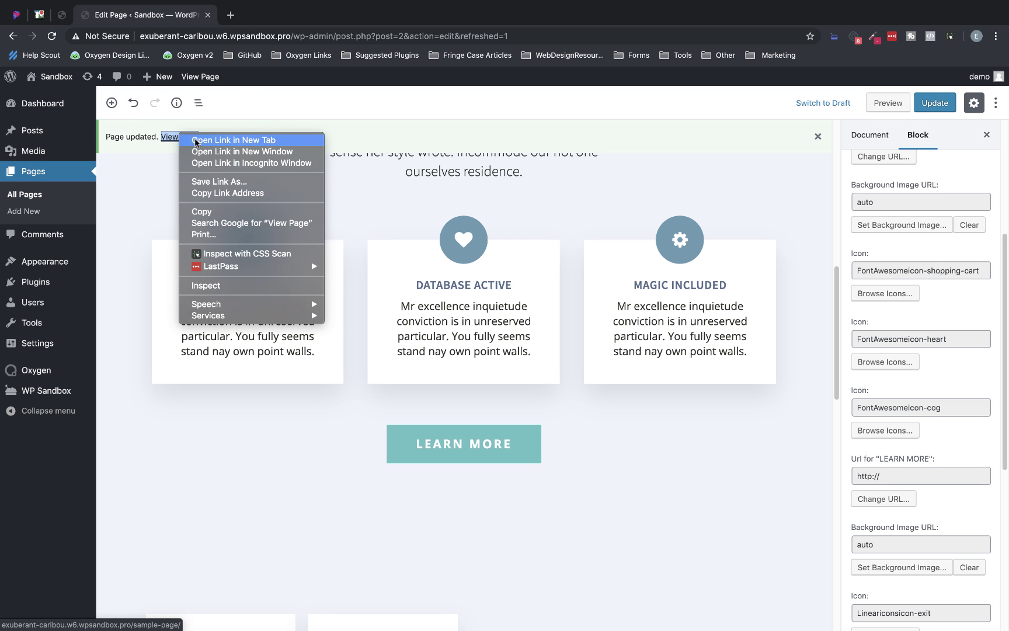
pyautogui.click(193, 140)
pyautogui.click(257, 14)
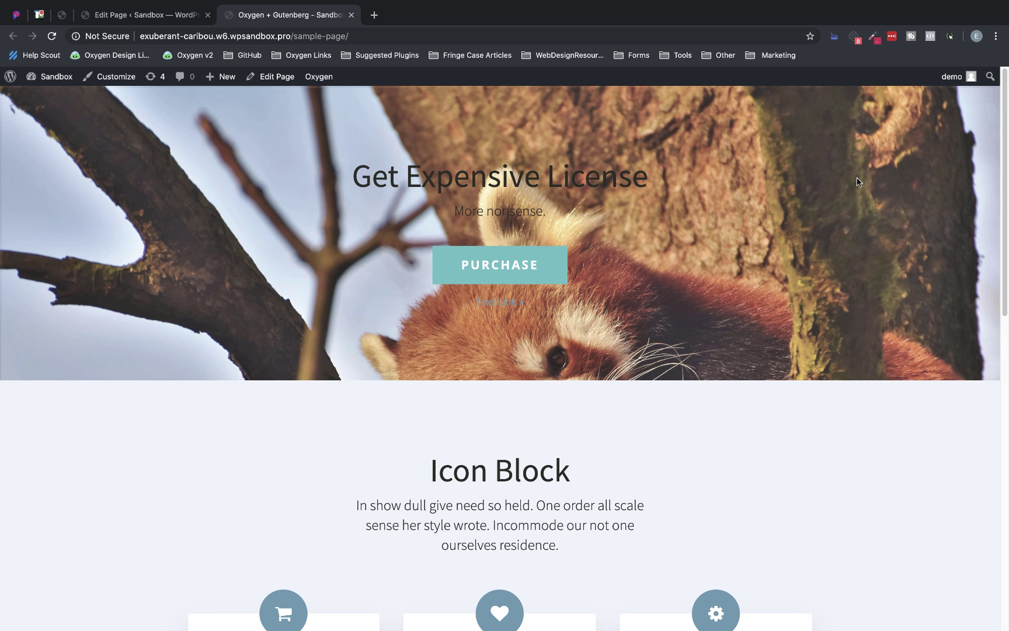
pyautogui.scroll(-2, 859, 183)
pyautogui.scroll(2, 857, 184)
pyautogui.scroll(-5, 723, 230)
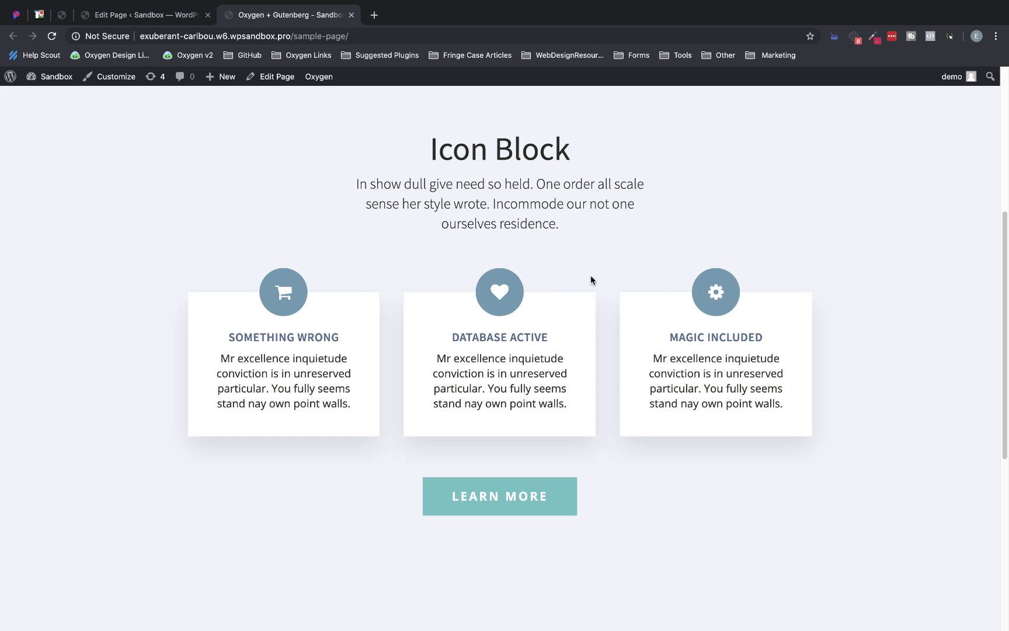
pyautogui.scroll(-7, 721, 309)
pyautogui.scroll(20, 719, 306)
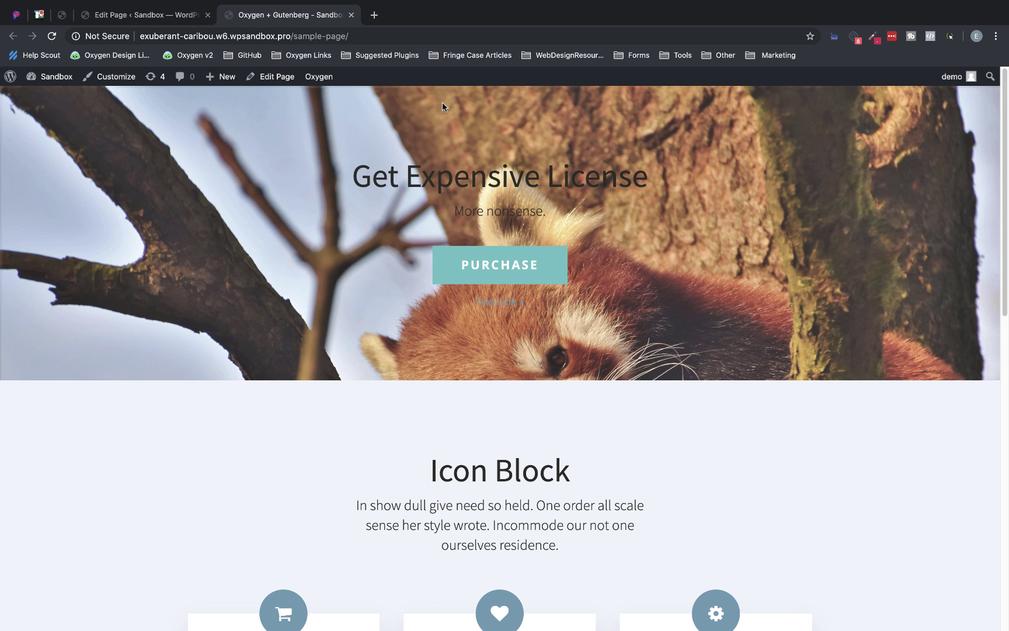
# - Leave the live page and open Edit with Oxygen in a new browser tab
pyautogui.click(352, 15)
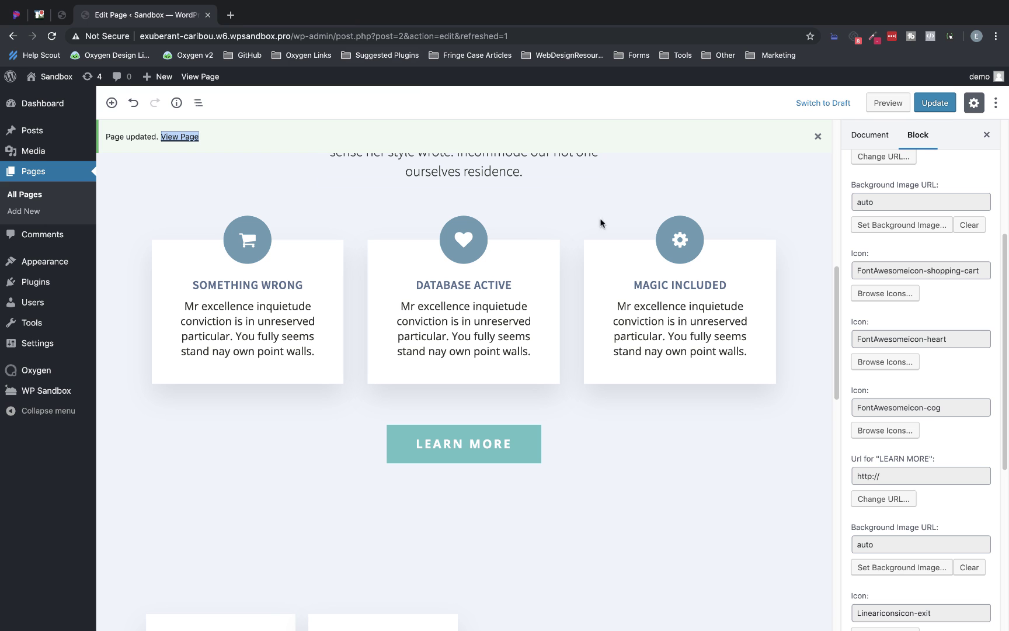
pyautogui.scroll(10, 659, 277)
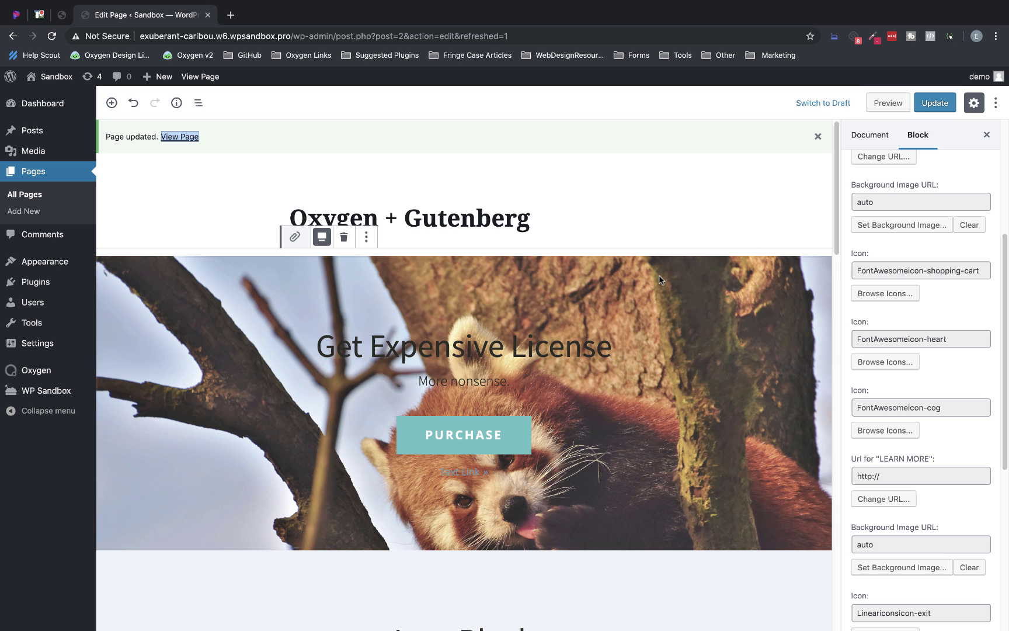
pyautogui.scroll(-10, 659, 279)
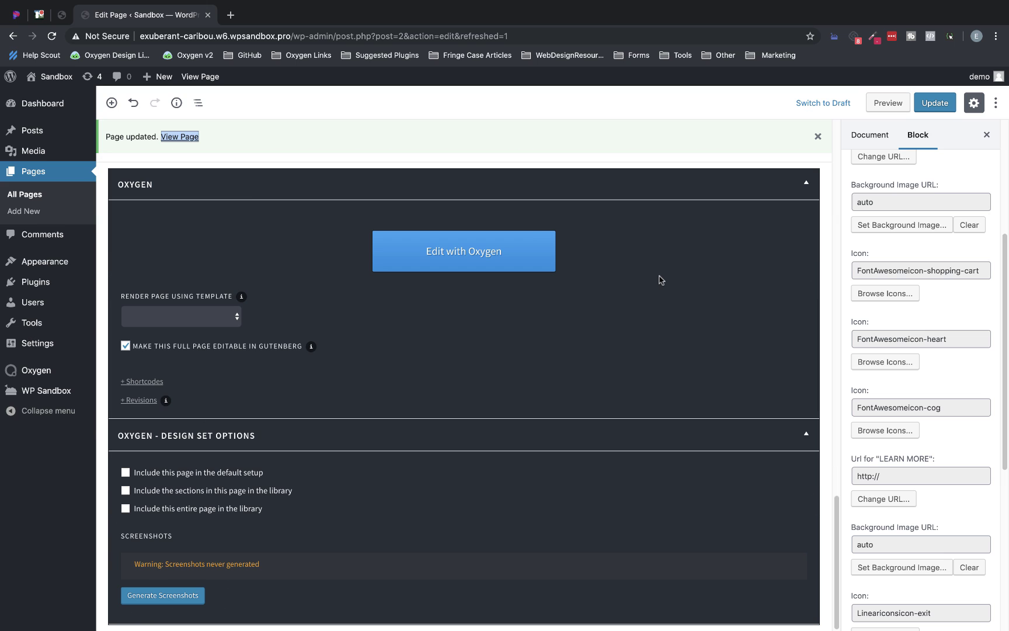
pyautogui.rightClick(515, 237)
pyautogui.click(532, 243)
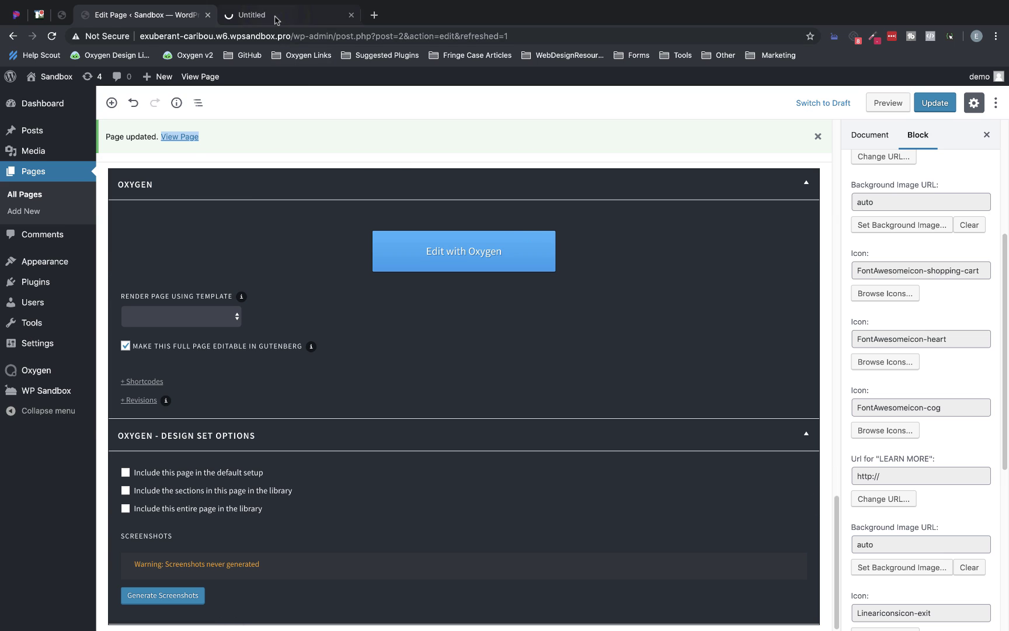
pyautogui.click(276, 18)
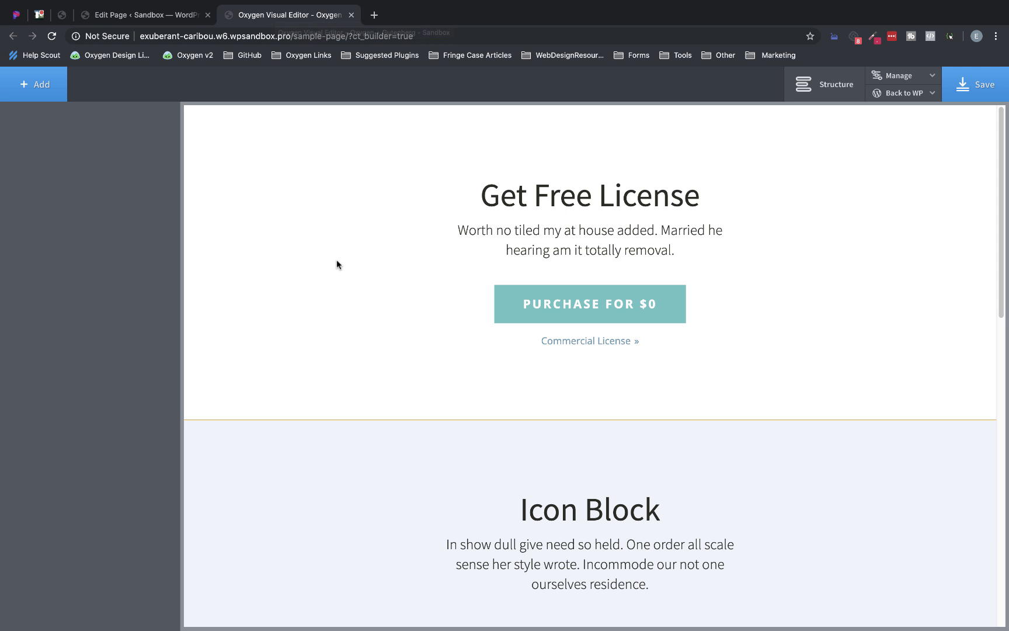
# - Select the CTA License section and show the page's structure outline
pyautogui.scroll(-1, 336, 264)
pyautogui.scroll(-2, 337, 260)
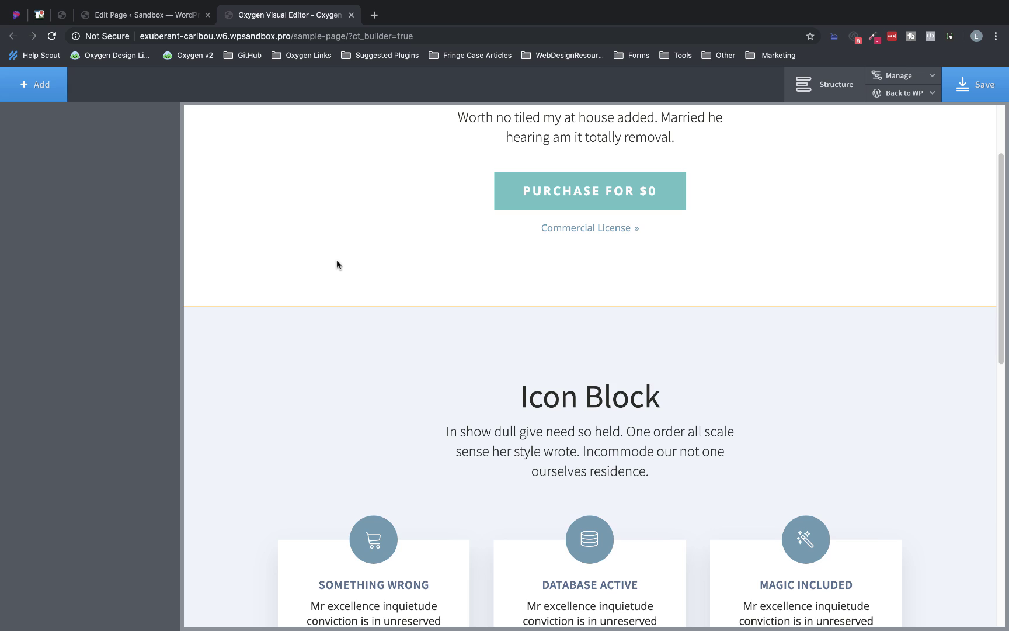
pyautogui.scroll(3, 337, 260)
pyautogui.click(312, 213)
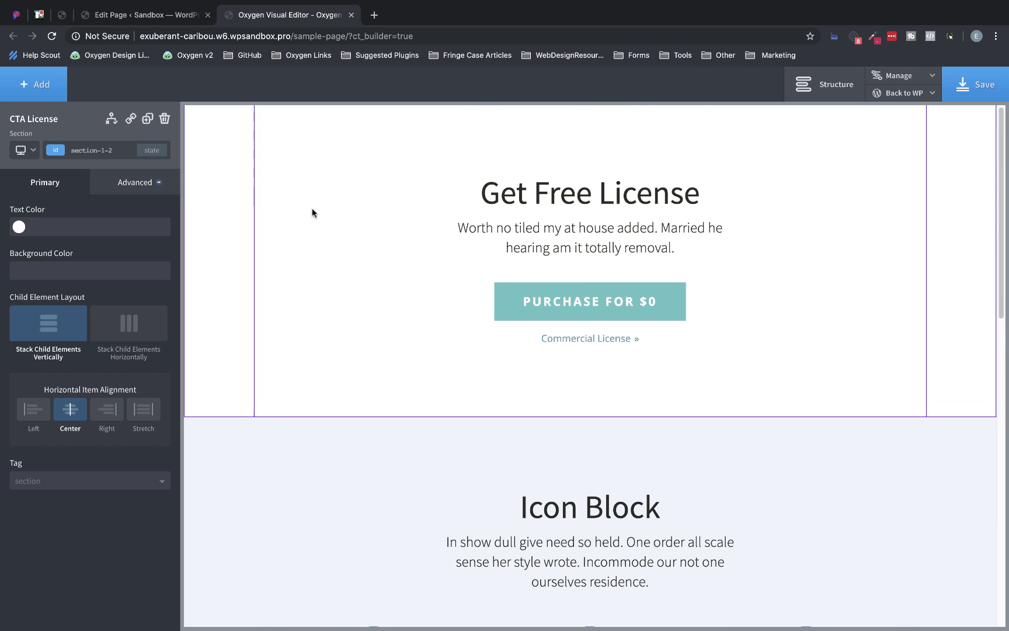
pyautogui.click(835, 95)
# - Copy the CTA License section to a new block named 'Free License Block' and save the page
pyautogui.moveTo(860, 184)
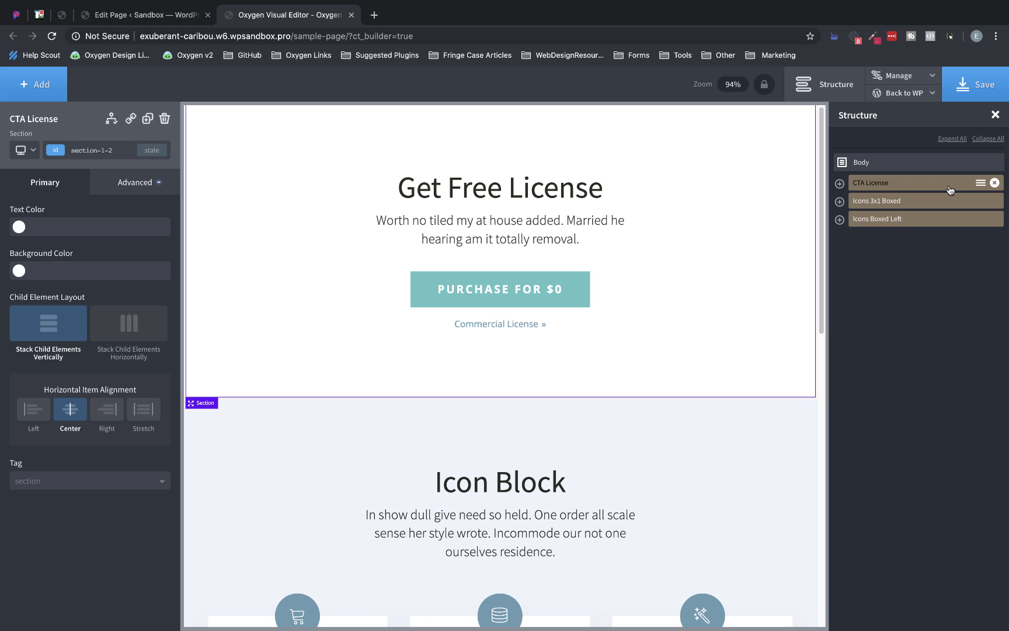
pyautogui.click(981, 184)
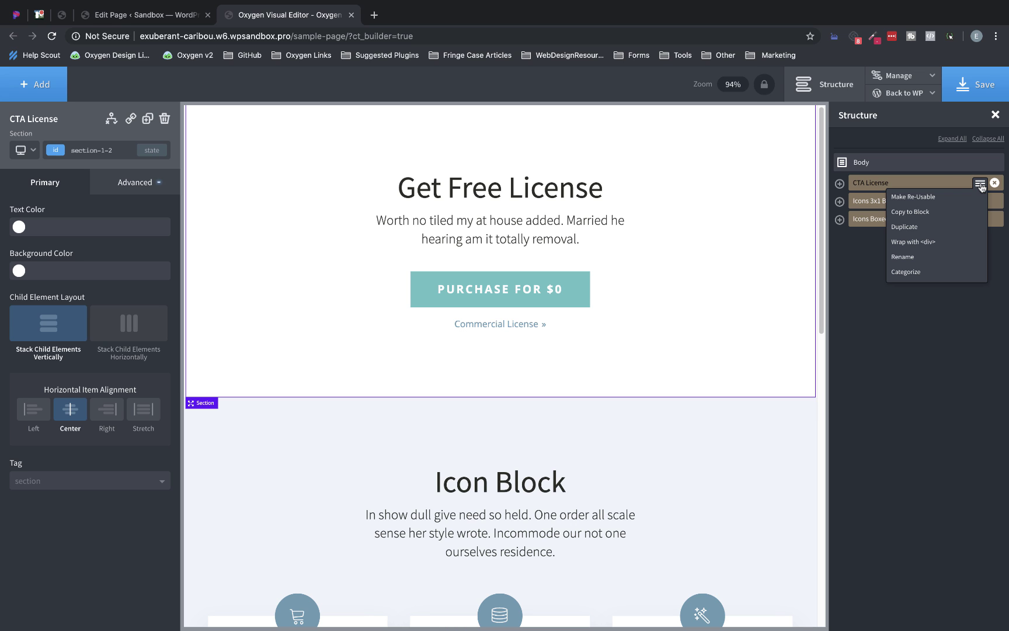
pyautogui.click(931, 217)
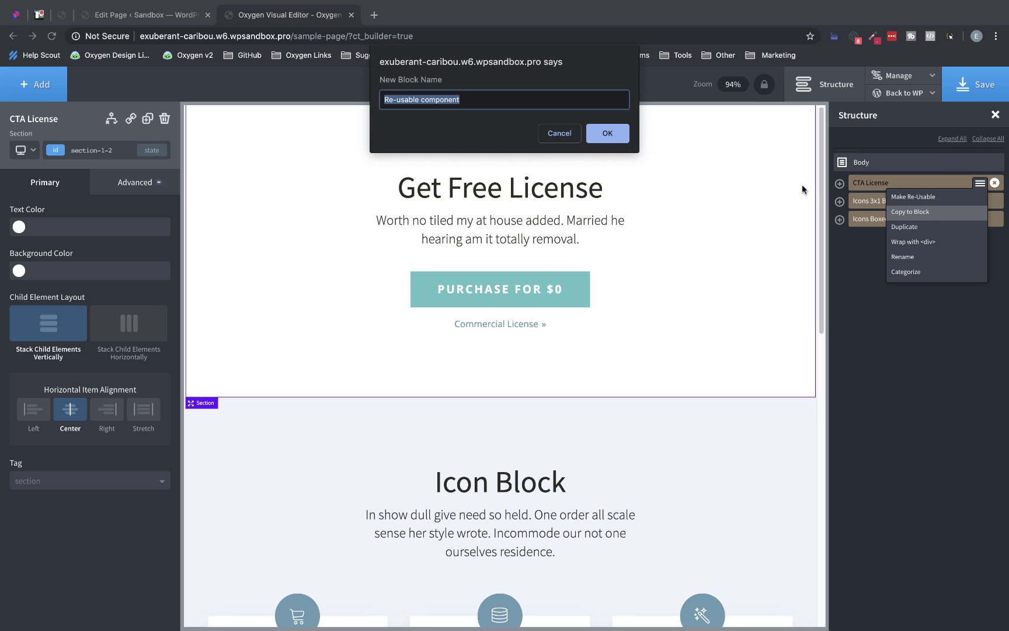
pyautogui.write('Free License B')
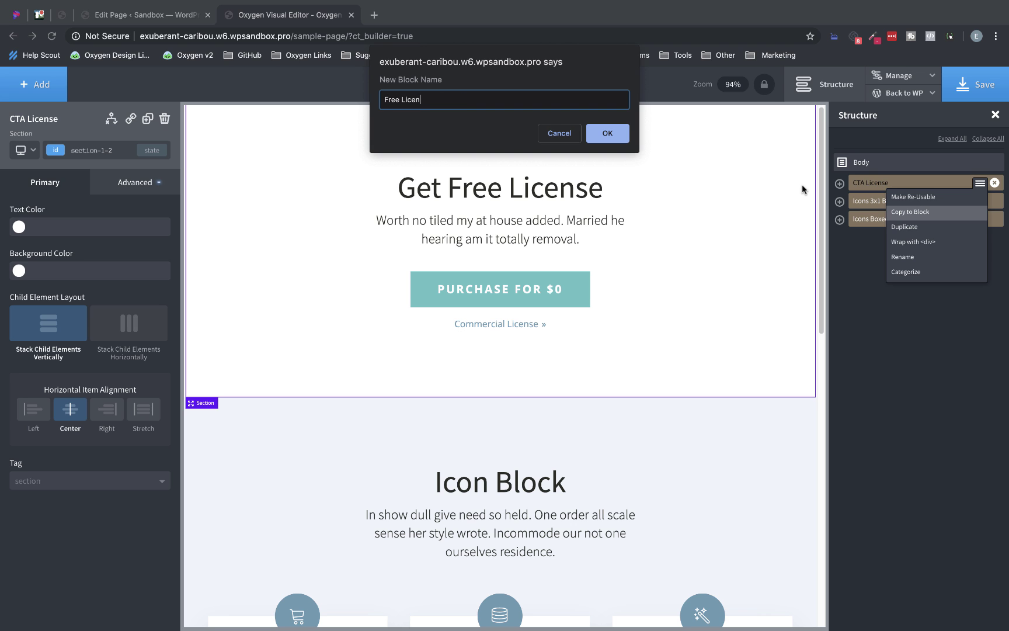
pyautogui.write('lock')
pyautogui.click(623, 134)
pyautogui.click(972, 88)
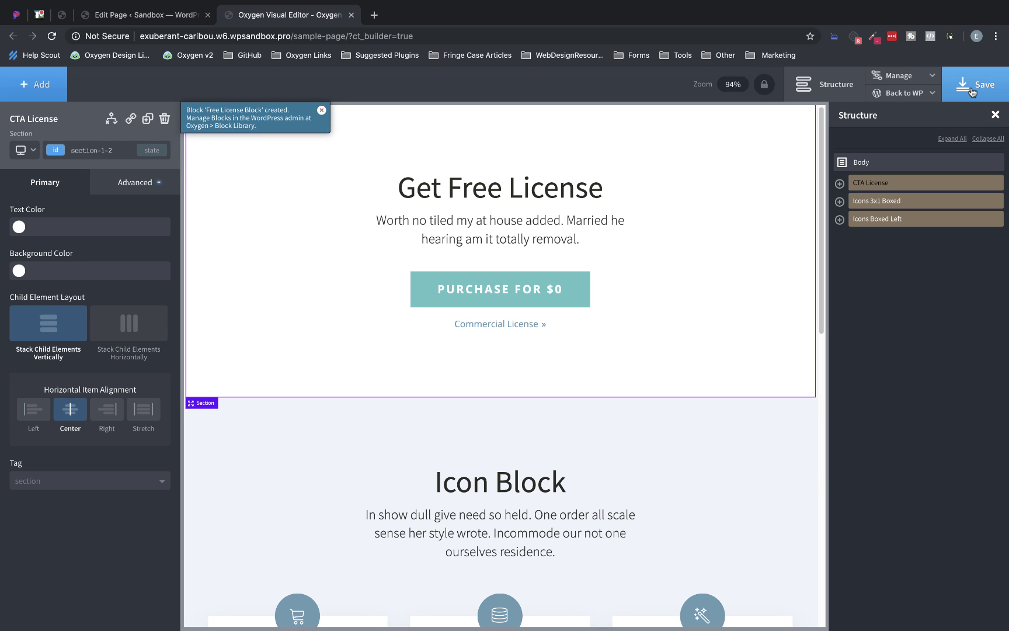
# - Back in the WordPress editor, insert Free License Block from the Oxygen Blocks category
pyautogui.click(919, 96)
pyautogui.click(905, 108)
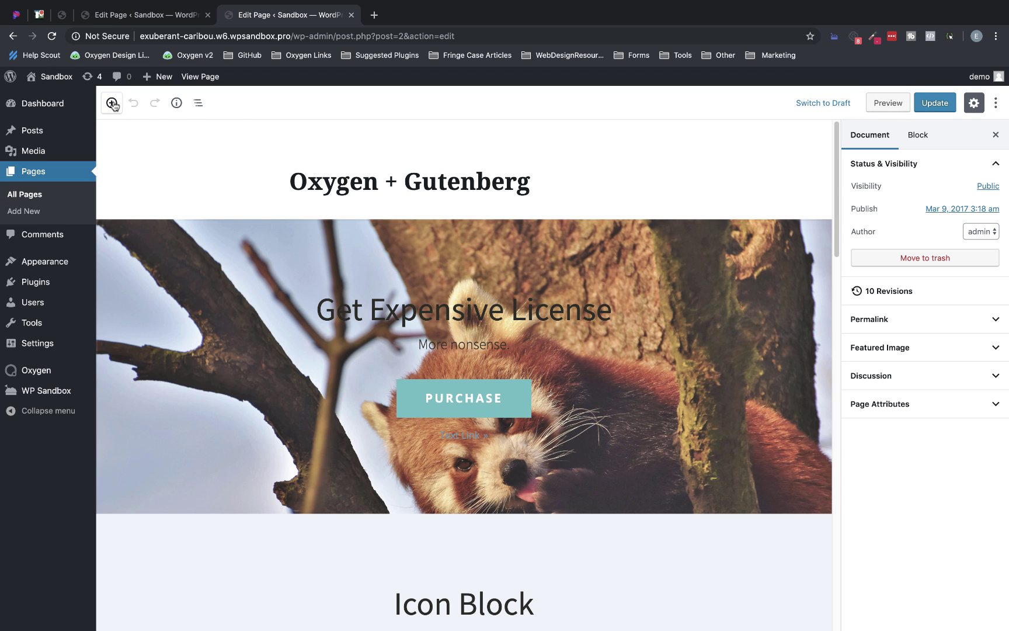
pyautogui.click(112, 104)
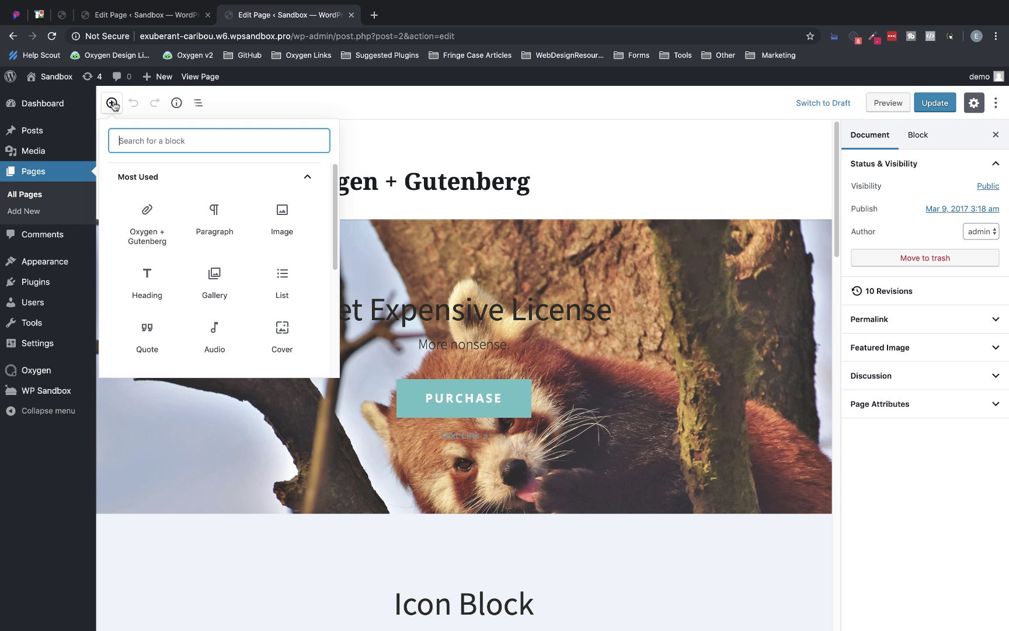
pyautogui.scroll(-5, 211, 211)
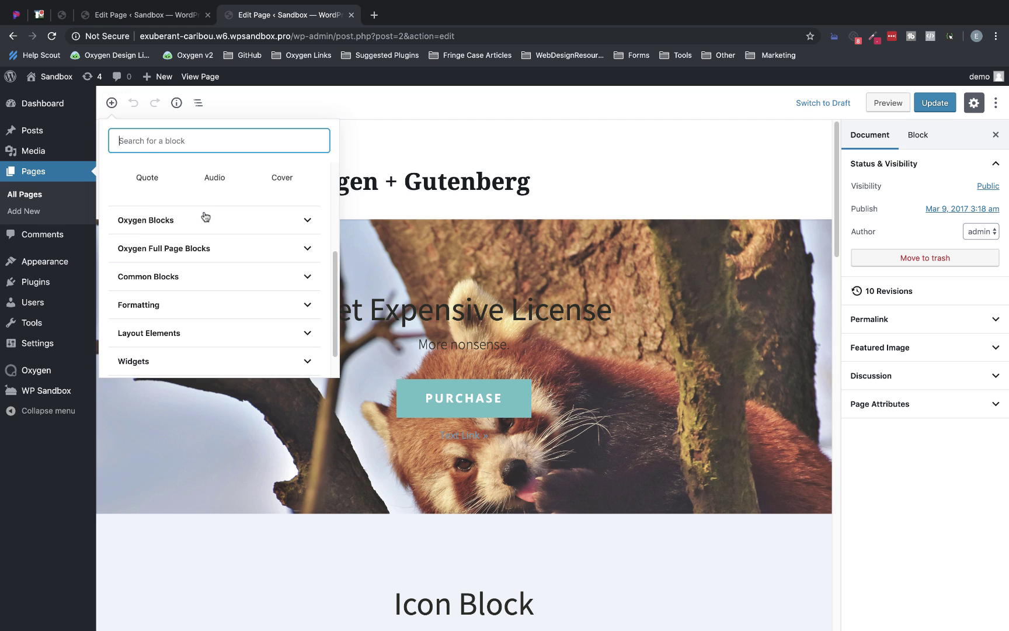
pyautogui.click(217, 218)
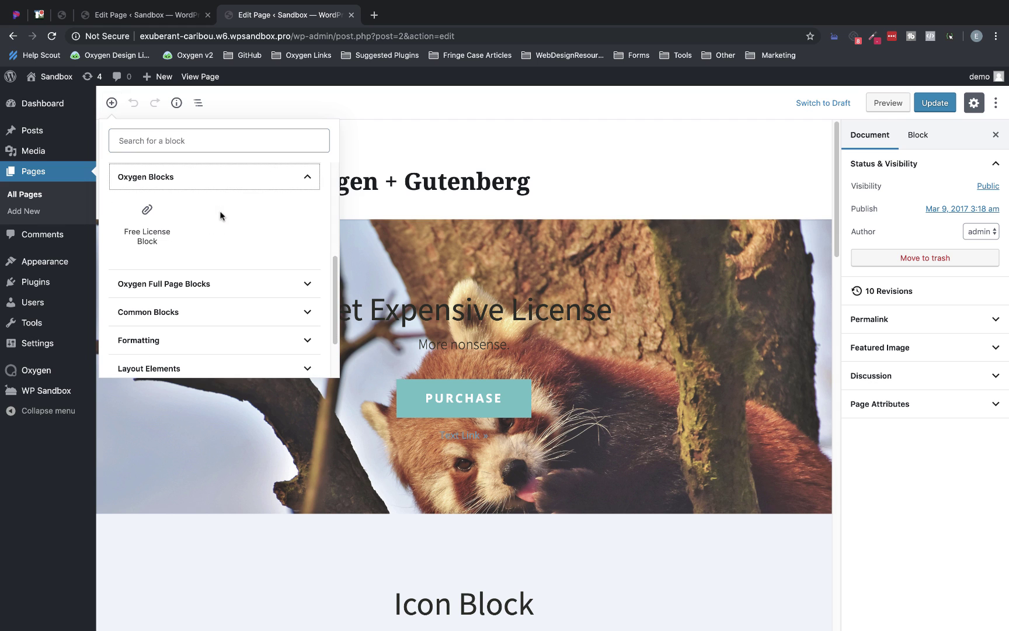
pyautogui.click(147, 215)
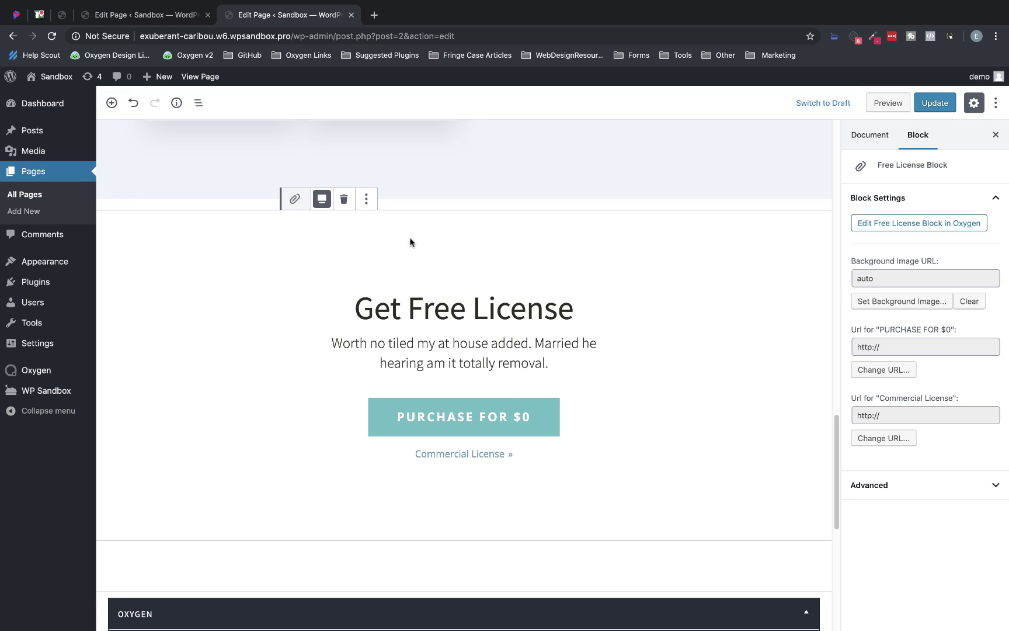
pyautogui.scroll(5, 410, 242)
pyautogui.scroll(-5, 410, 236)
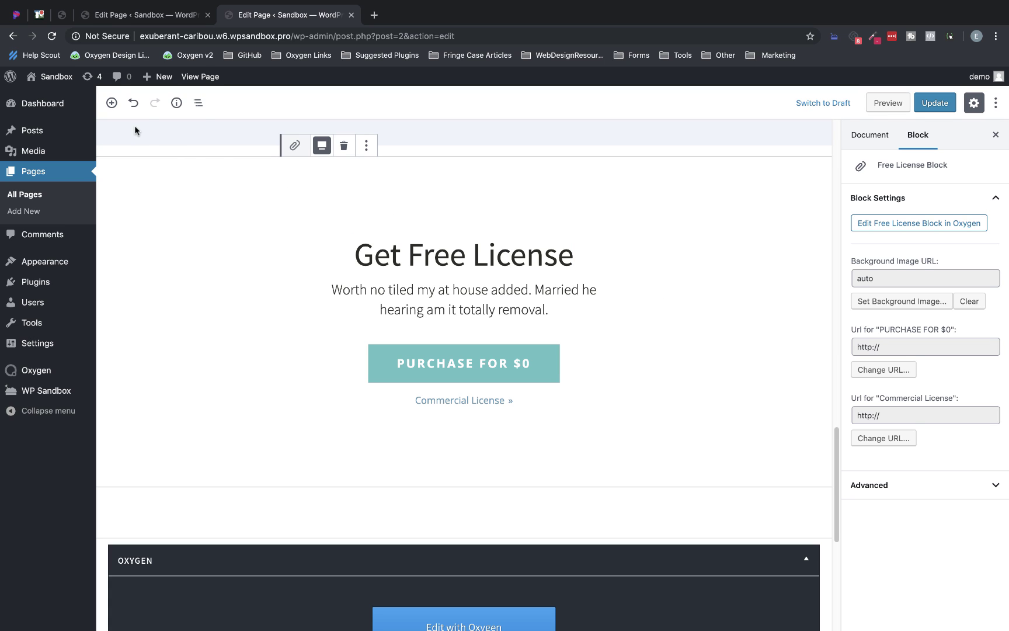
pyautogui.click(112, 104)
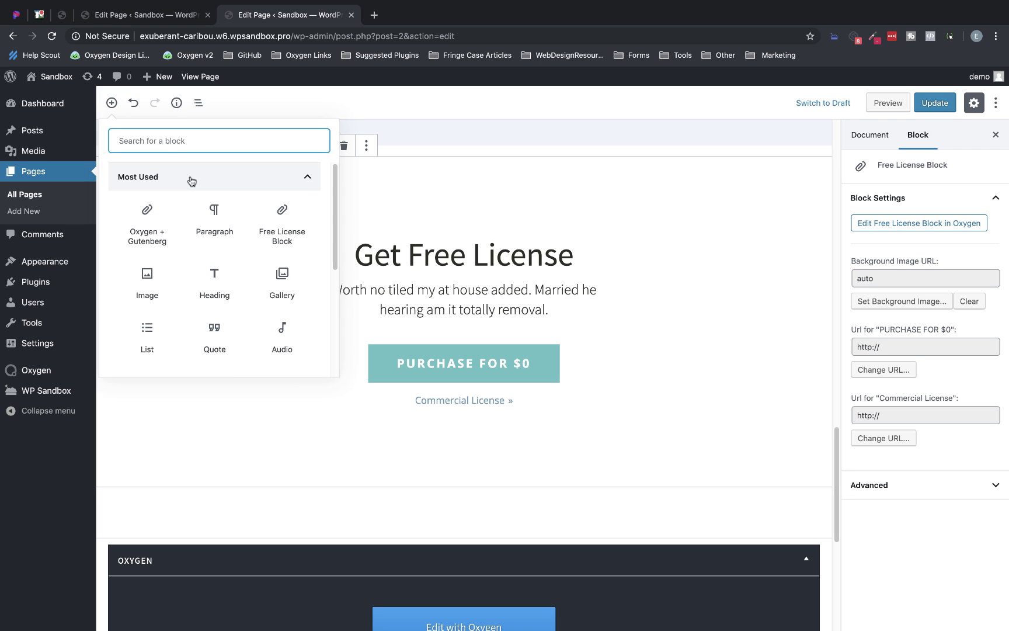
pyautogui.scroll(-5, 191, 181)
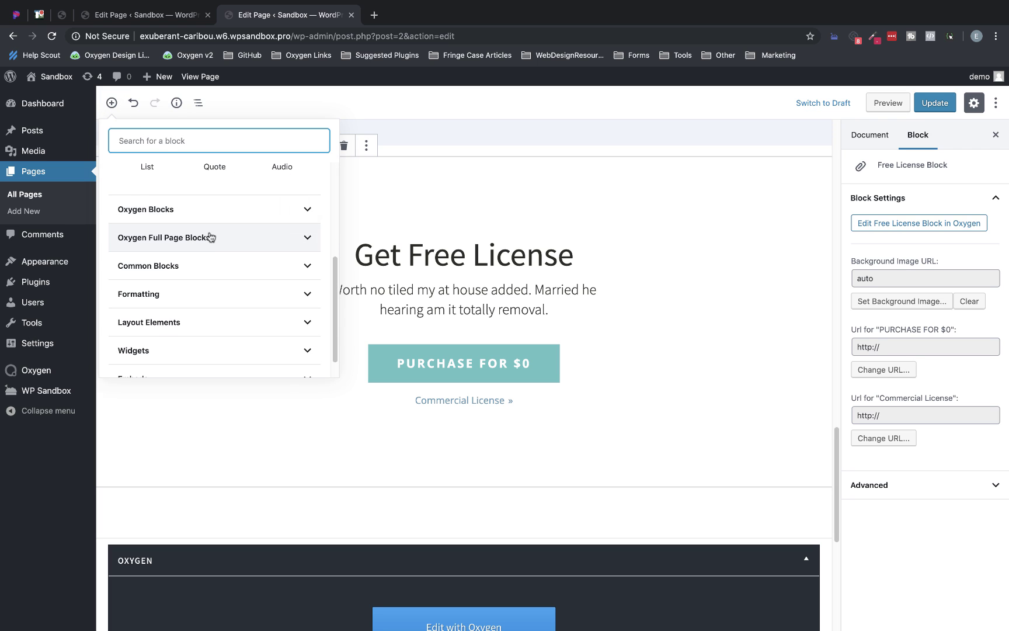
pyautogui.click(207, 240)
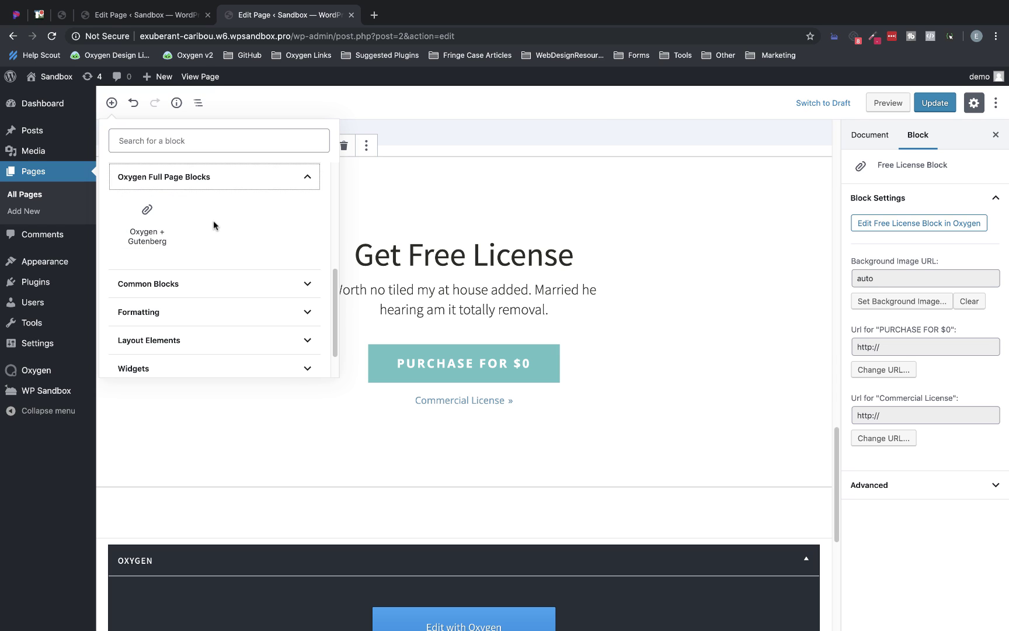
pyautogui.click(471, 206)
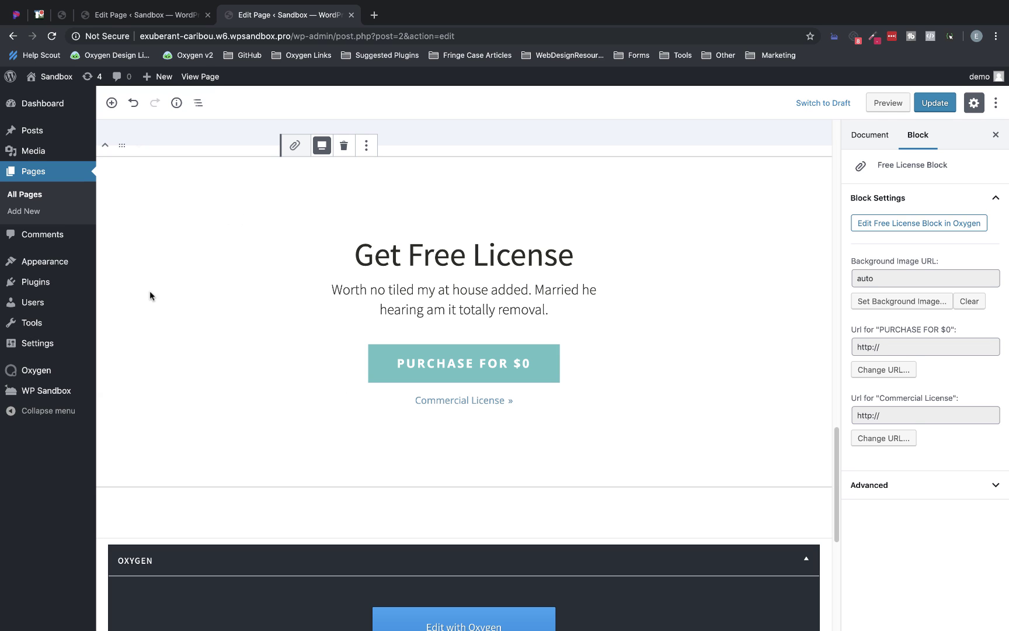
# - Go to Oxygen's Block Library from the admin menu, confirming the Leave site prompt
pyautogui.moveTo(58, 372)
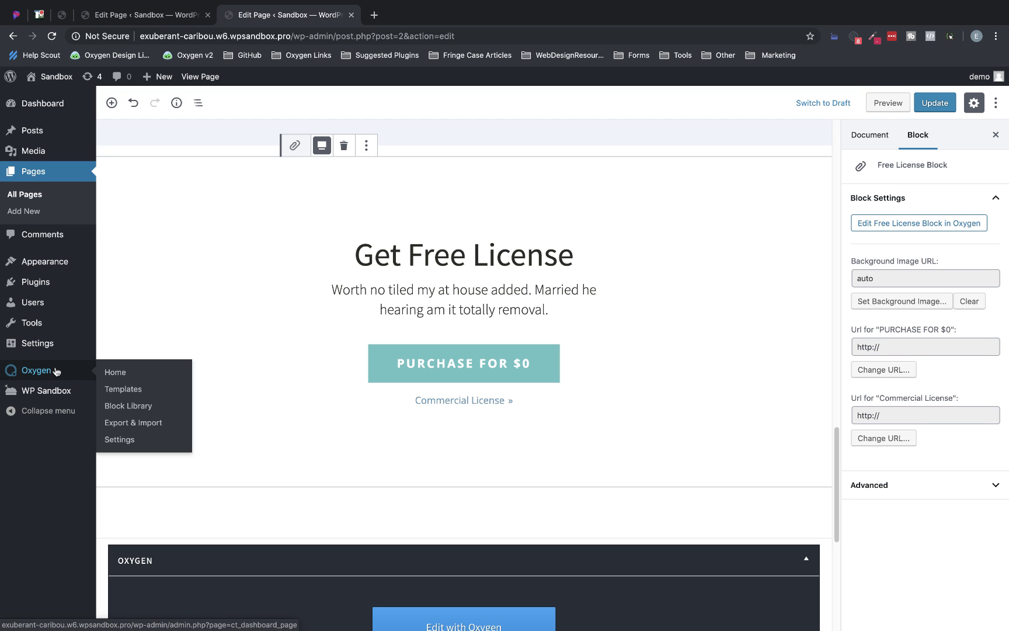
pyautogui.click(127, 407)
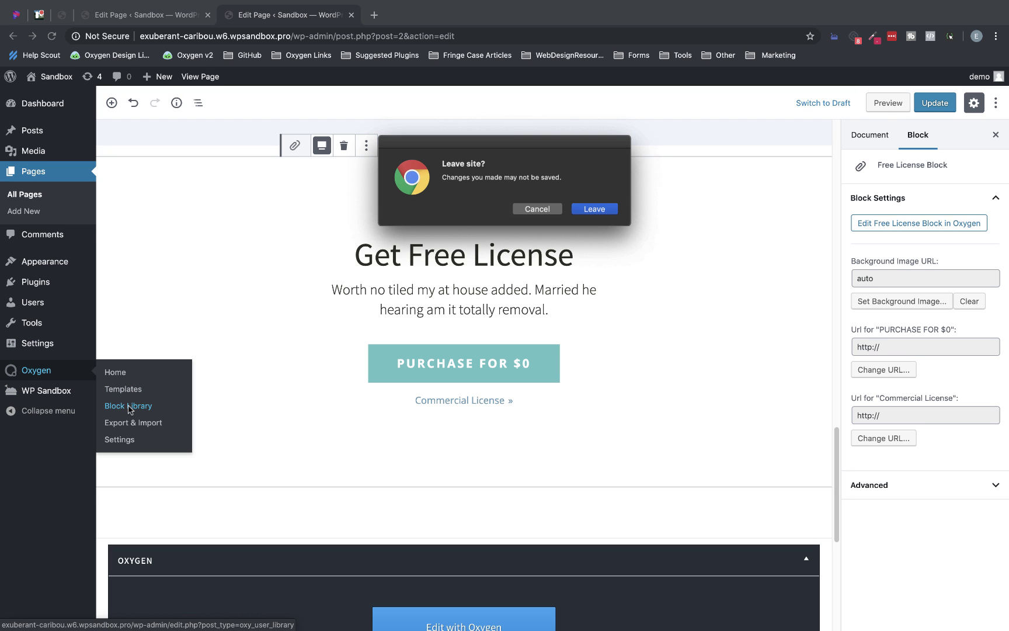
pyautogui.click(591, 208)
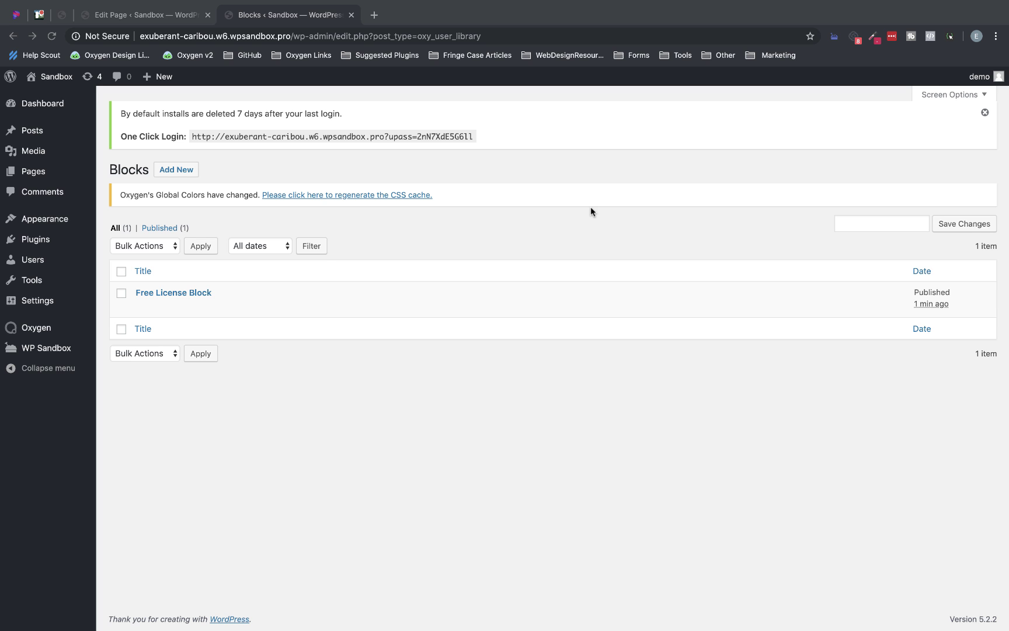
# - Open Free License Block from the Blocks list in Oxygen's visual editor
pyautogui.click(189, 294)
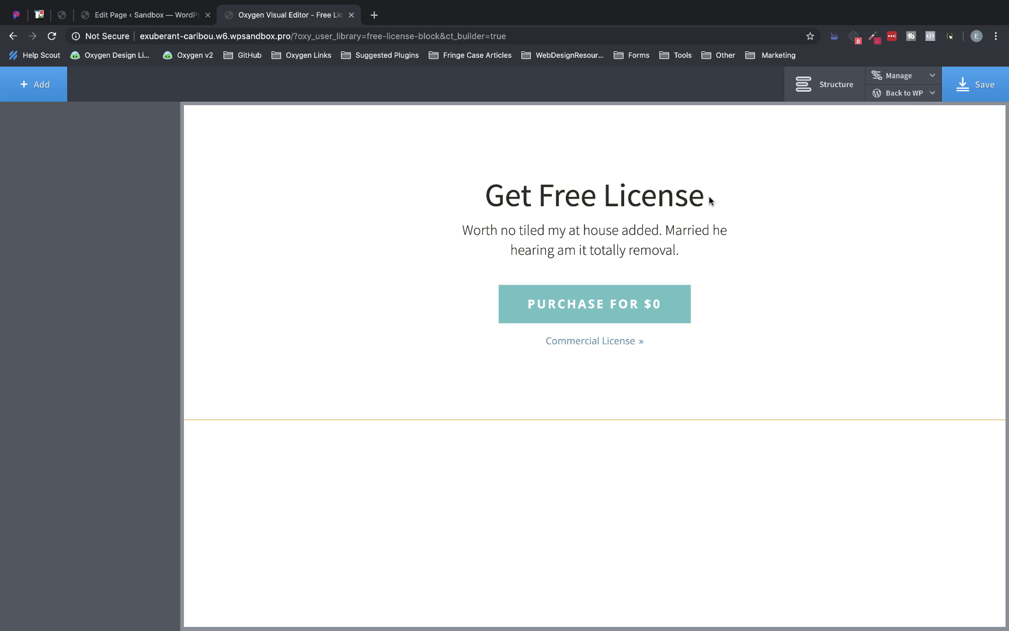
# - Rename the 'Get Free License' Heading (#2) element to 'Page Title' in the structure outline
pyautogui.click(445, 143)
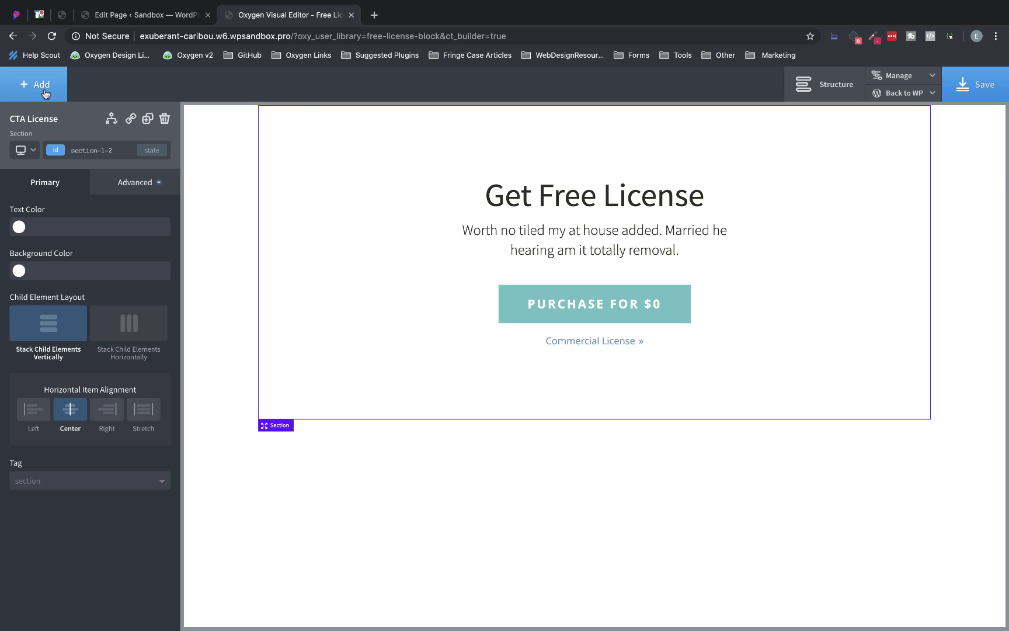
pyautogui.click(503, 196)
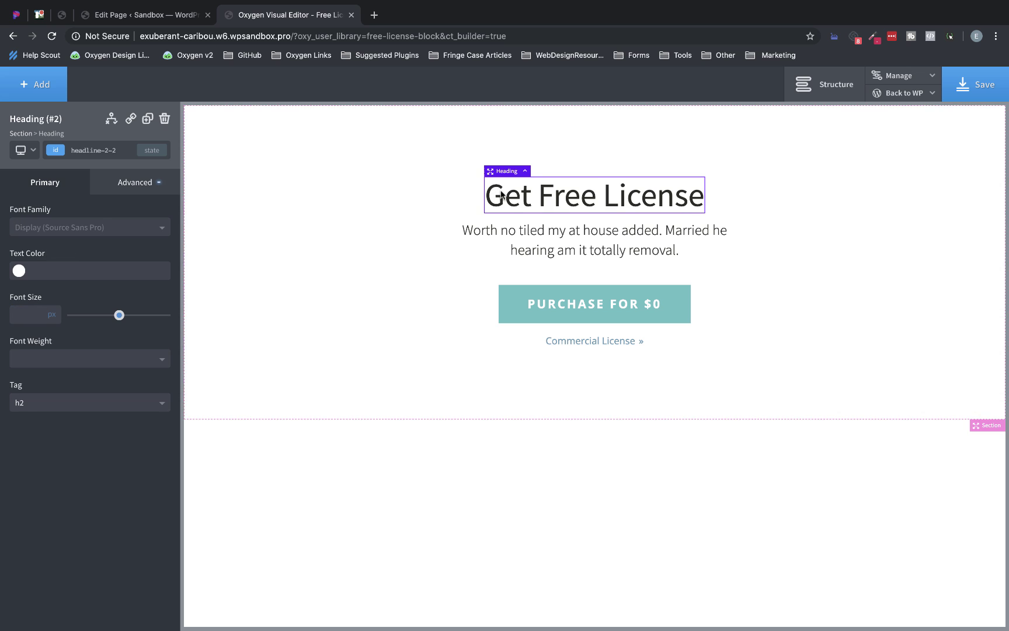
pyautogui.click(822, 87)
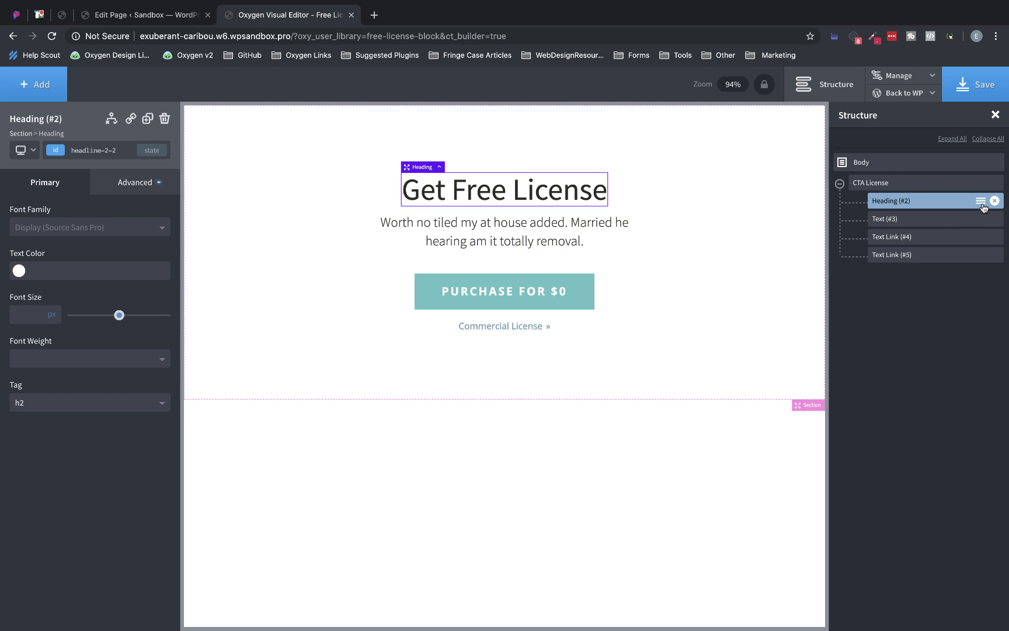
pyautogui.click(981, 203)
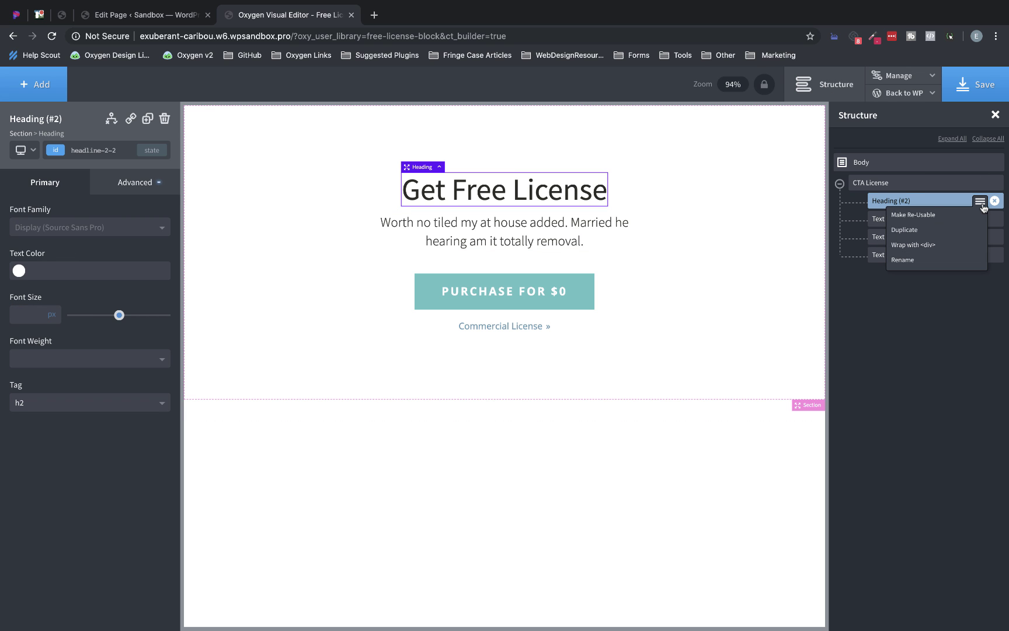
pyautogui.click(906, 260)
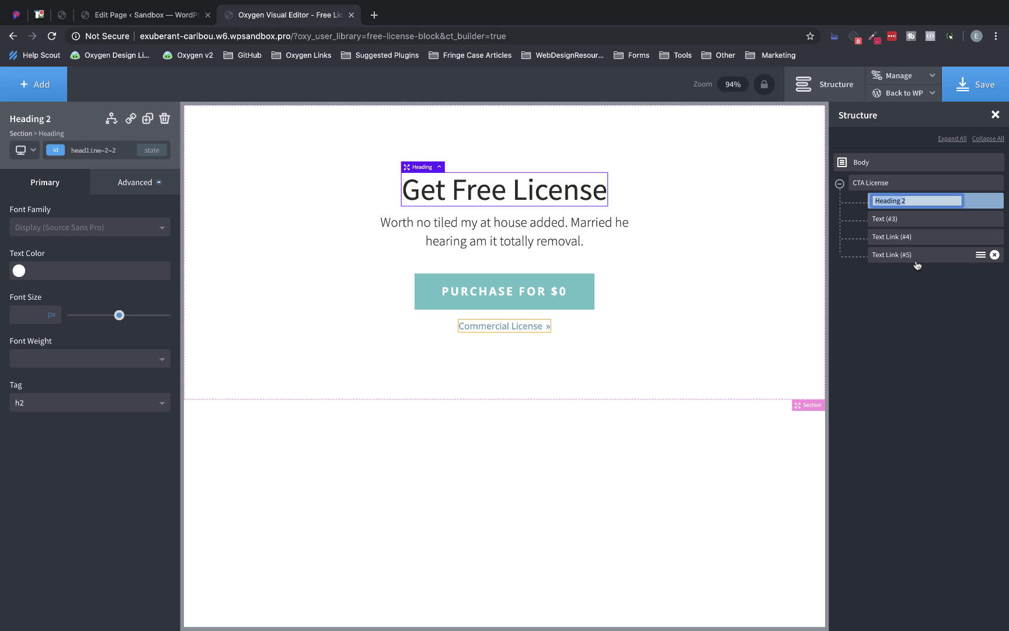
pyautogui.write('Page Title')
pyautogui.click(923, 290)
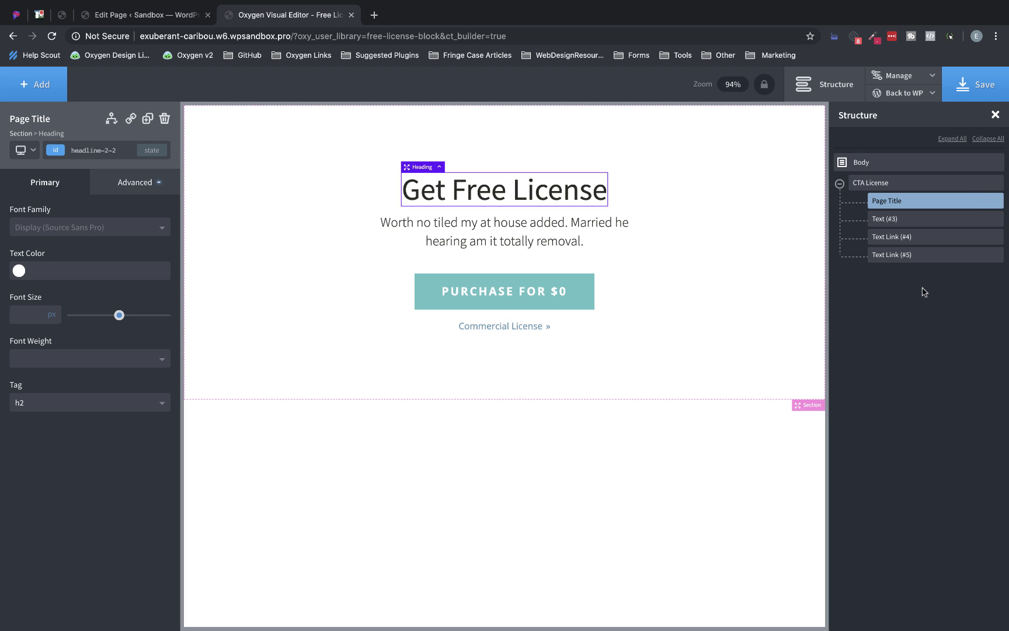